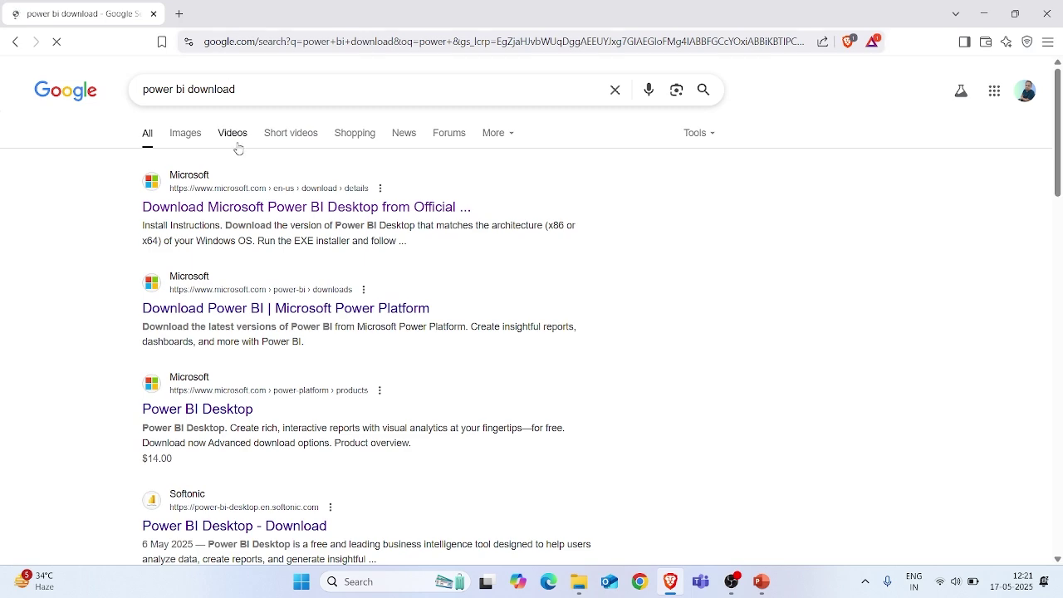
- Start the English PBIDesktopSetup.exe download from Microsoft's official Power BI Desktop page, and cancel saving the file
{"action": "left_click", "coordinate": [297, 208]}
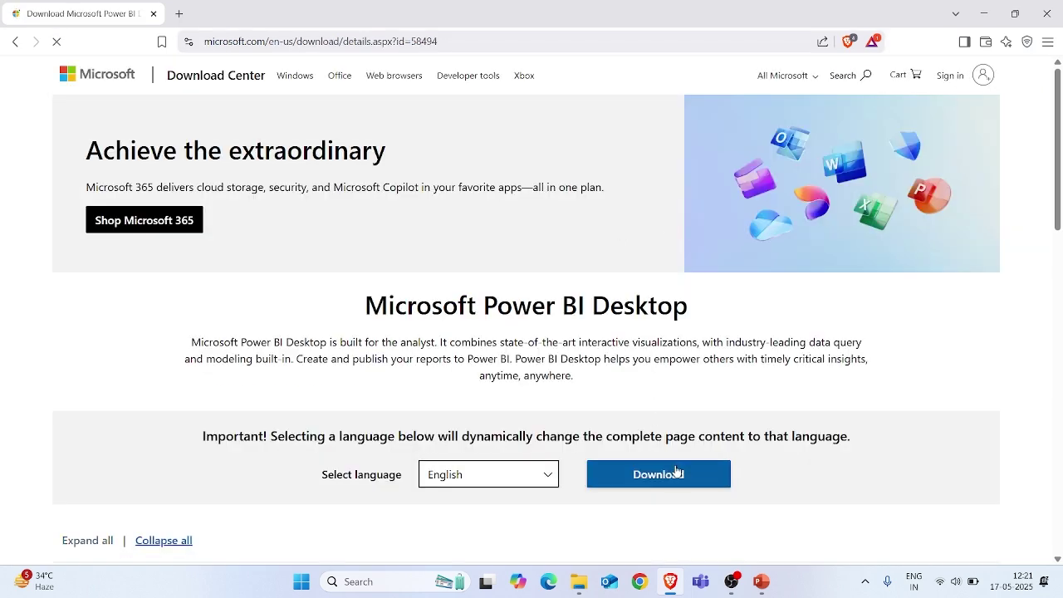
{"action": "left_click", "coordinate": [676, 473]}
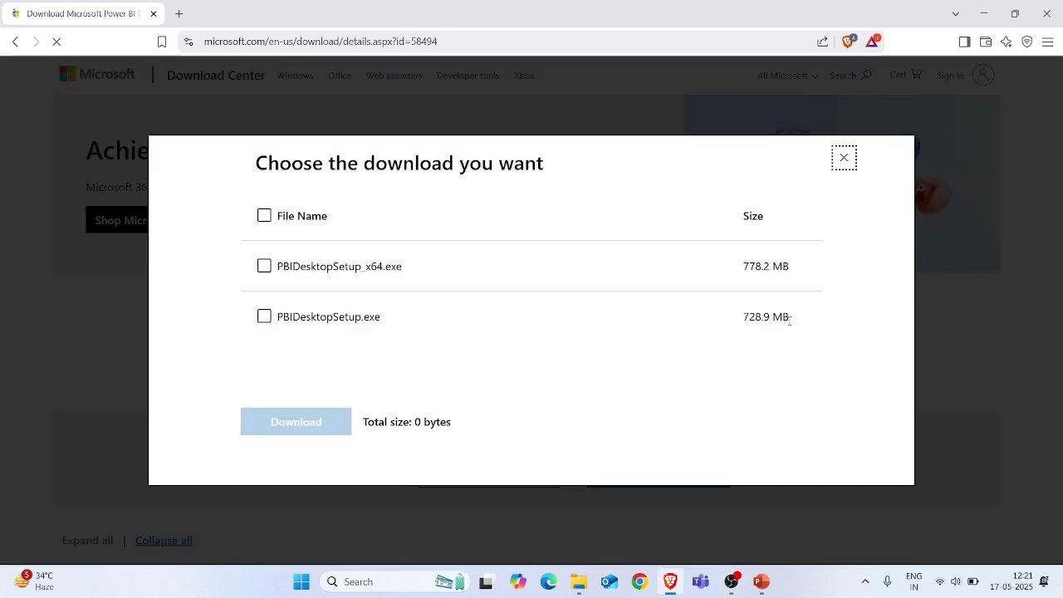
{"action": "left_click", "coordinate": [265, 317]}
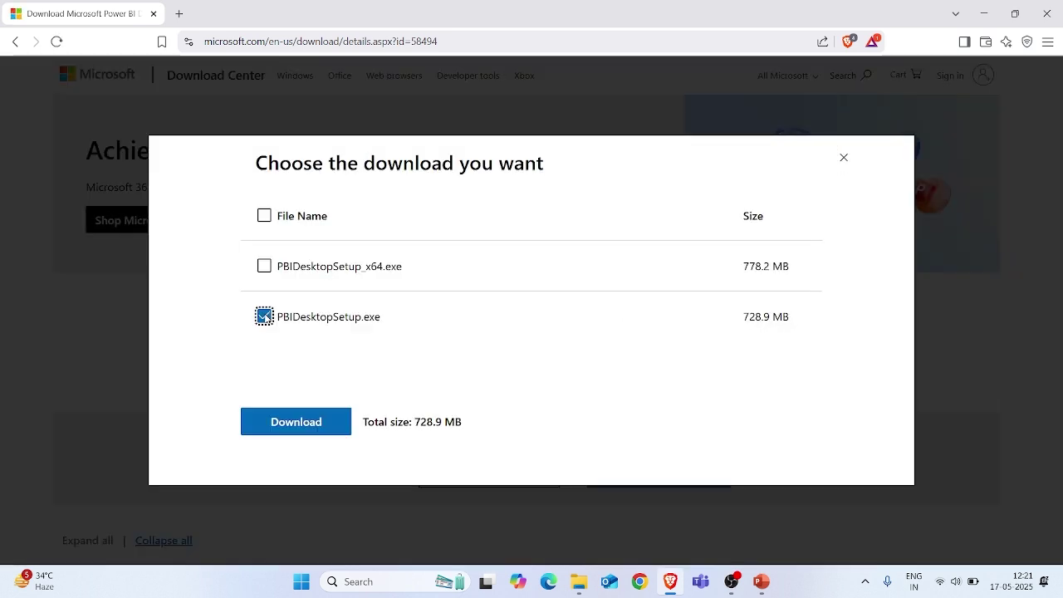
{"action": "left_click", "coordinate": [303, 422]}
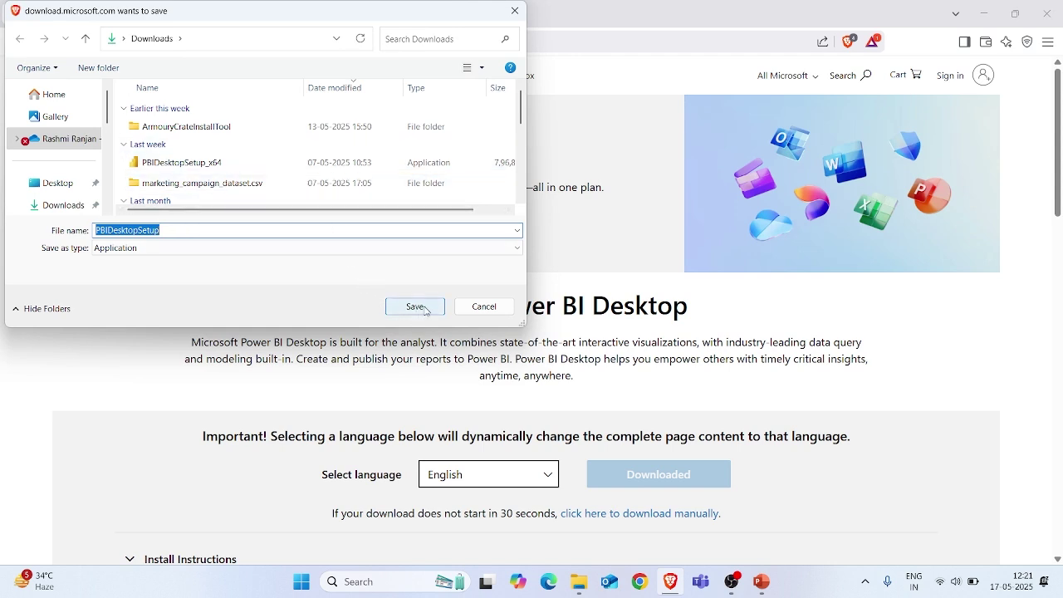
{"action": "left_click", "coordinate": [486, 308]}
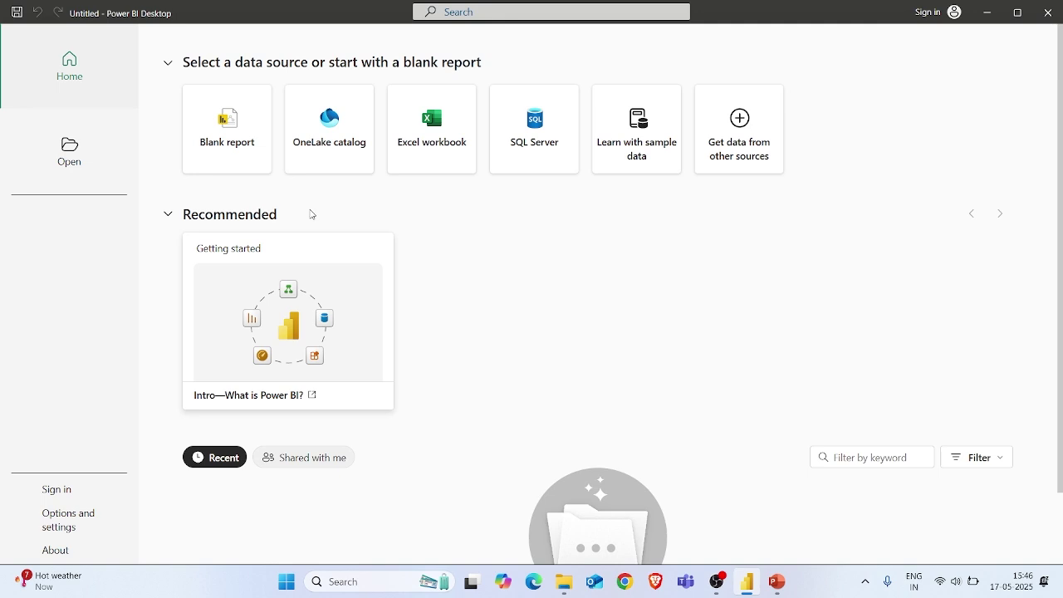
- Start a blank report in Power BI Desktop and bring its window back to the front
{"action": "left_click", "coordinate": [254, 151]}
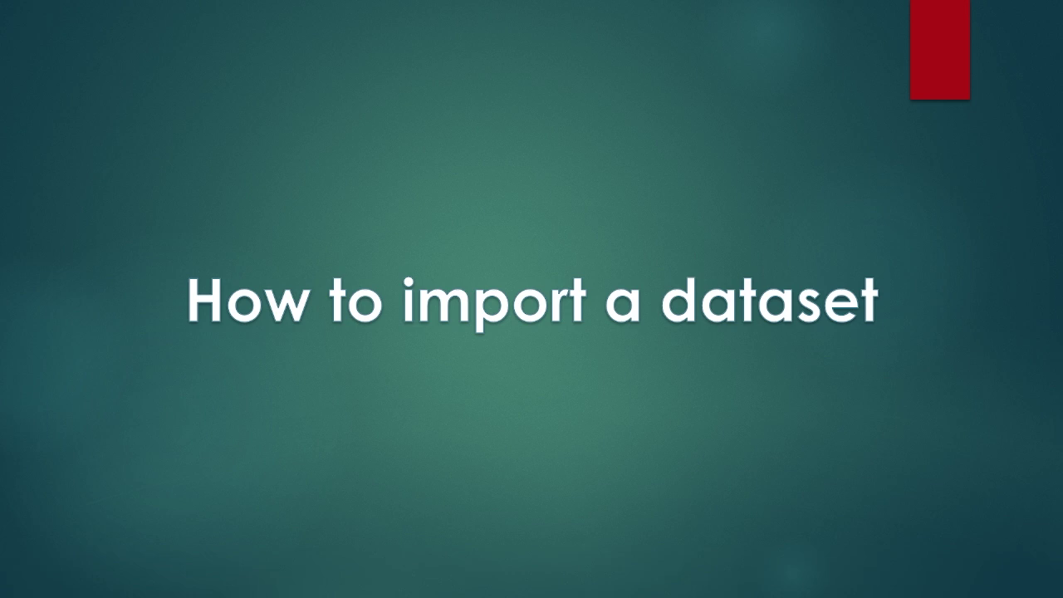
{"action": "key", "text": "Escape"}
{"action": "left_click", "coordinate": [747, 581]}
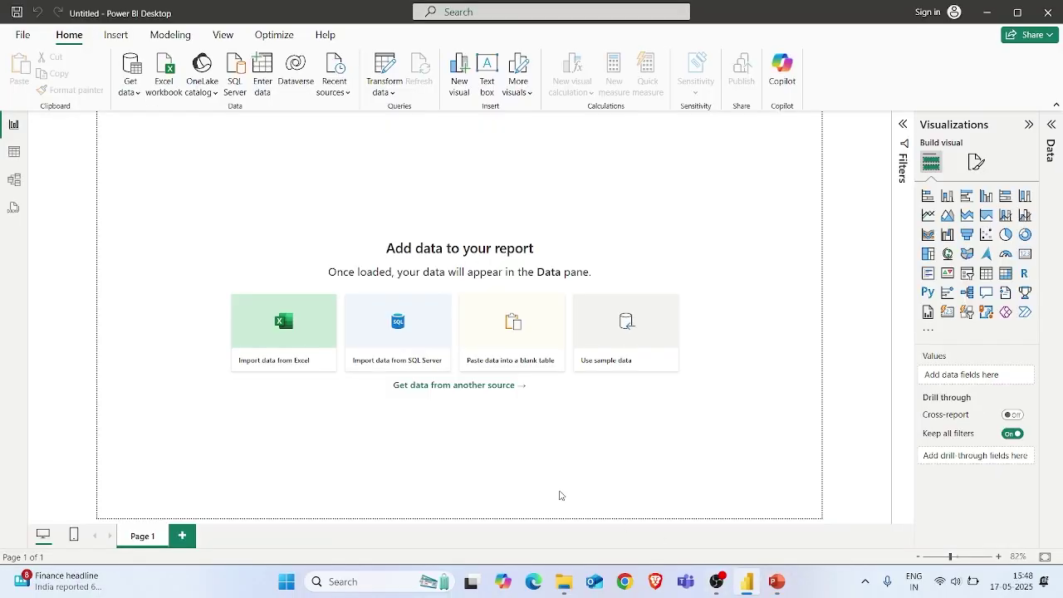
- Load the Orders table from the Sample - Superstore Excel workbook and expand its list of fields
{"action": "left_click", "coordinate": [133, 88]}
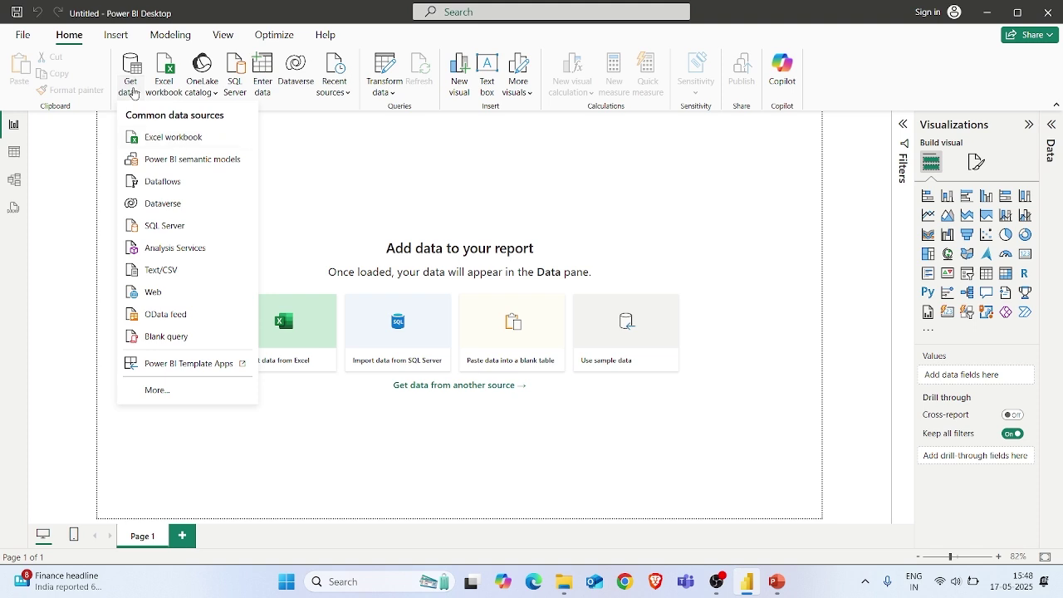
{"action": "left_click", "coordinate": [184, 138]}
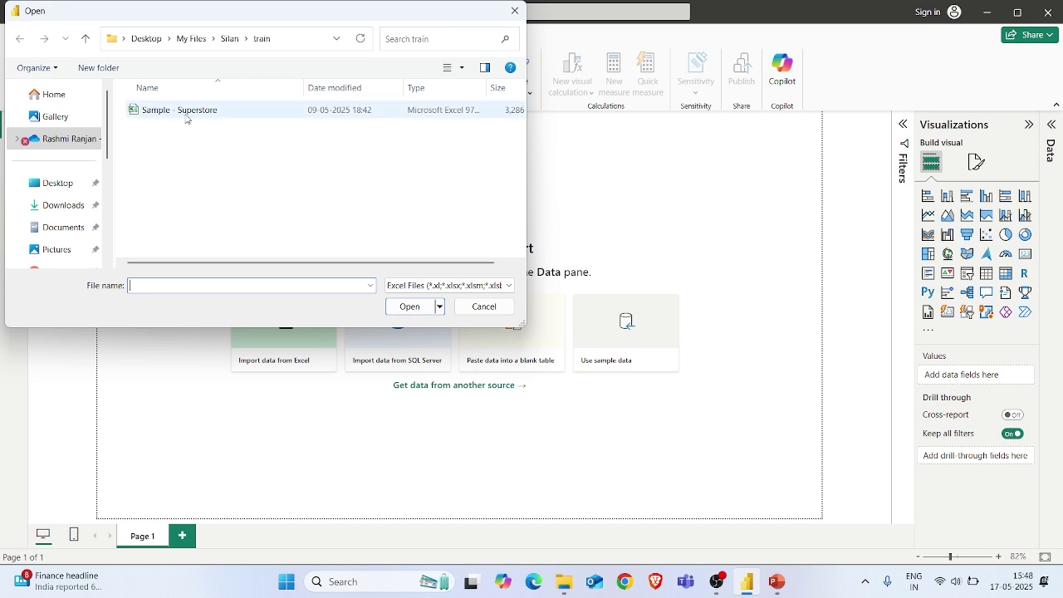
{"action": "left_click", "coordinate": [186, 116]}
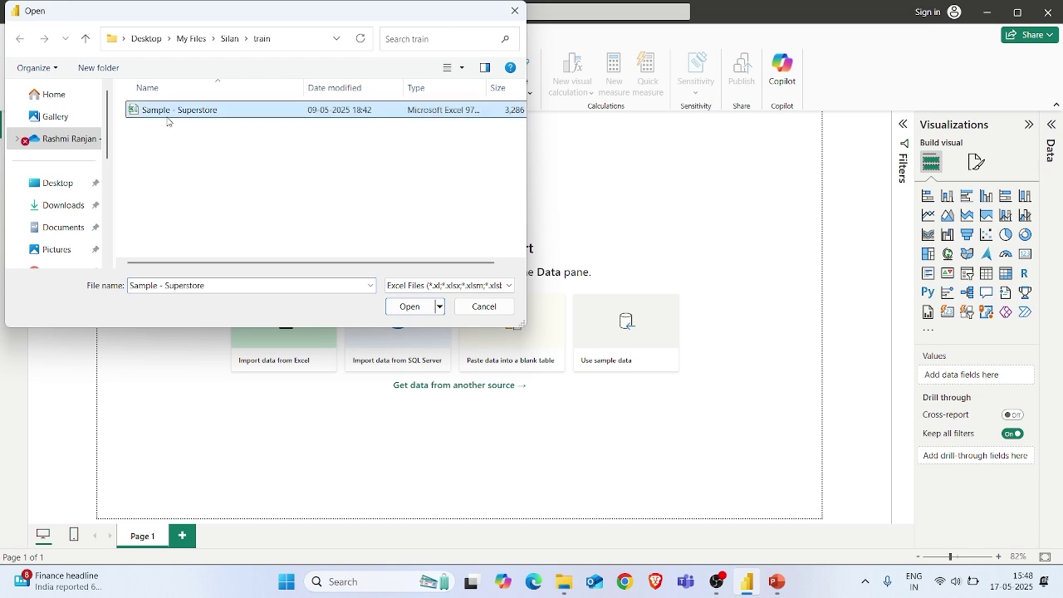
{"action": "left_click", "coordinate": [415, 309]}
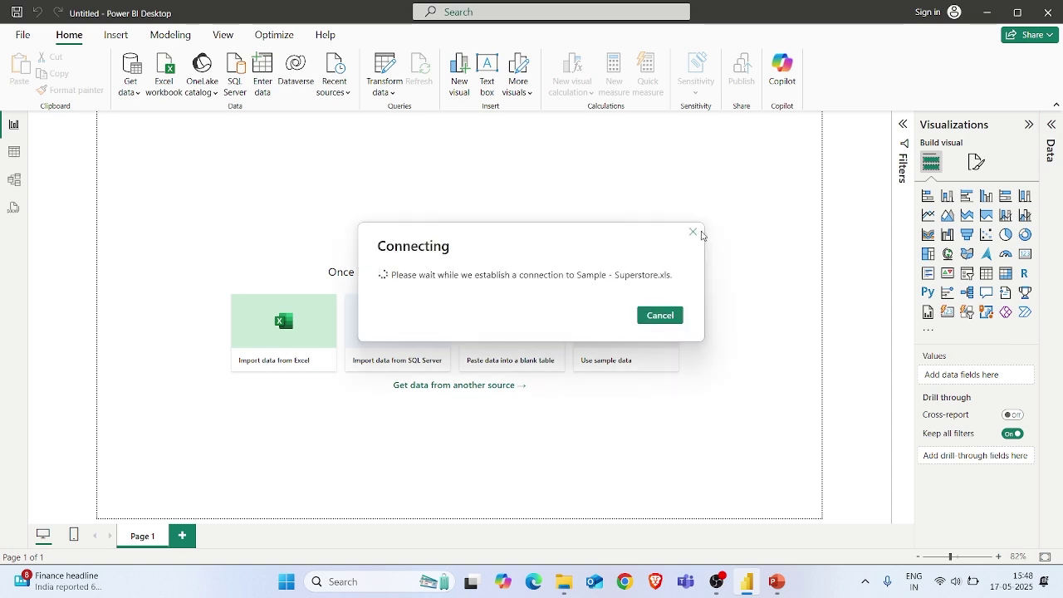
{"action": "left_click", "coordinate": [693, 232]}
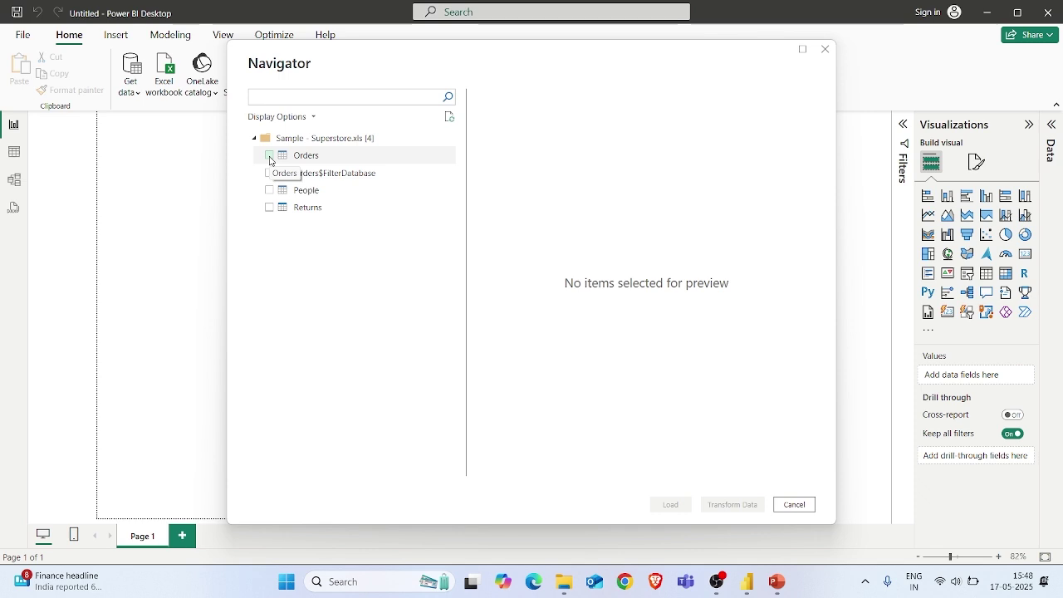
{"action": "left_click", "coordinate": [269, 157]}
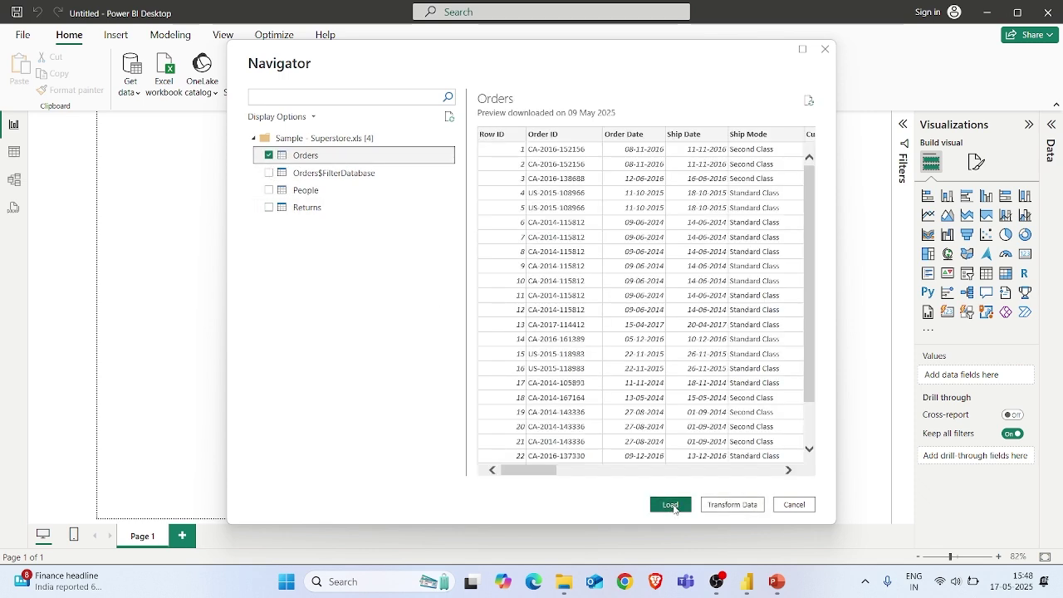
{"action": "left_click", "coordinate": [670, 505]}
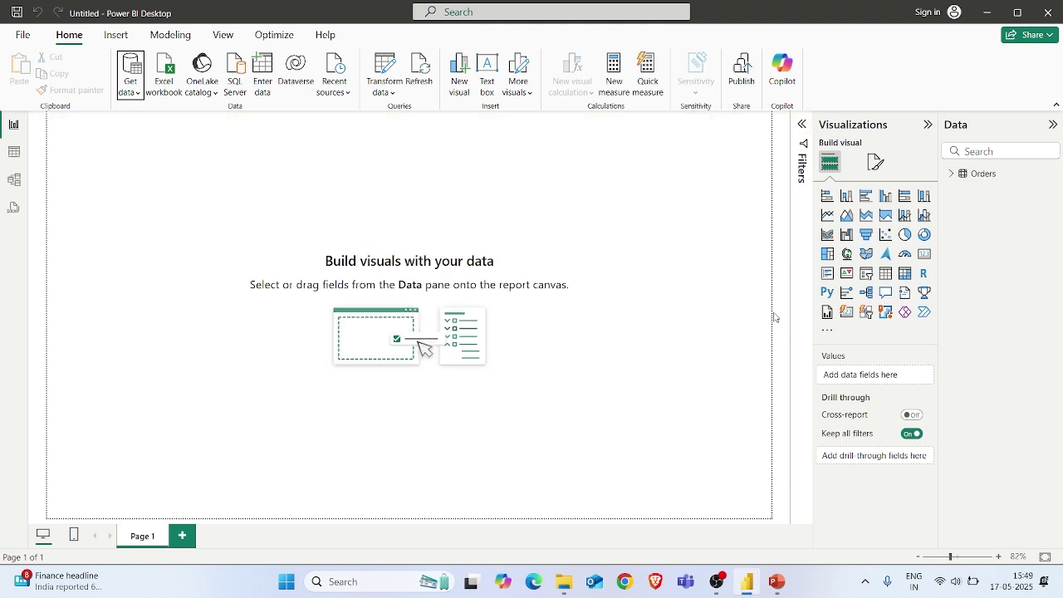
{"action": "left_click", "coordinate": [953, 174]}
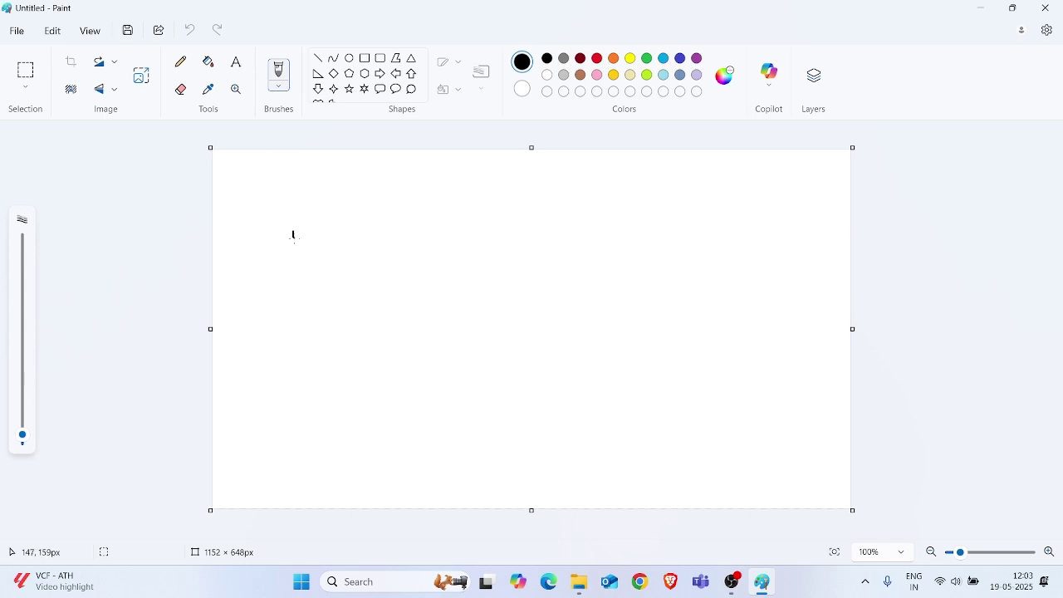
- In Paint, sketch a horizontal bar chart with three bars and label its axes X and Y
{"action": "left_click_drag", "start_coordinate": [294, 237], "coordinate": [289, 353]}
{"action": "mouse_move", "coordinate": [296, 254]}
{"action": "left_mouse_down"}
{"action": "mouse_move", "coordinate": [395, 261]}
{"action": "mouse_move", "coordinate": [339, 288]}
{"action": "mouse_move", "coordinate": [293, 288]}
{"action": "mouse_move", "coordinate": [417, 321]}
{"action": "mouse_move", "coordinate": [288, 337]}
{"action": "mouse_move", "coordinate": [288, 354]}
{"action": "mouse_move", "coordinate": [365, 355]}
{"action": "mouse_move", "coordinate": [365, 375]}
{"action": "mouse_move", "coordinate": [292, 377]}
{"action": "mouse_move", "coordinate": [485, 401]}
{"action": "left_mouse_up"}
{"action": "mouse_move", "coordinate": [362, 411]}
{"action": "left_mouse_down"}
{"action": "mouse_move", "coordinate": [389, 427]}
{"action": "mouse_move", "coordinate": [355, 425]}
{"action": "left_mouse_up"}
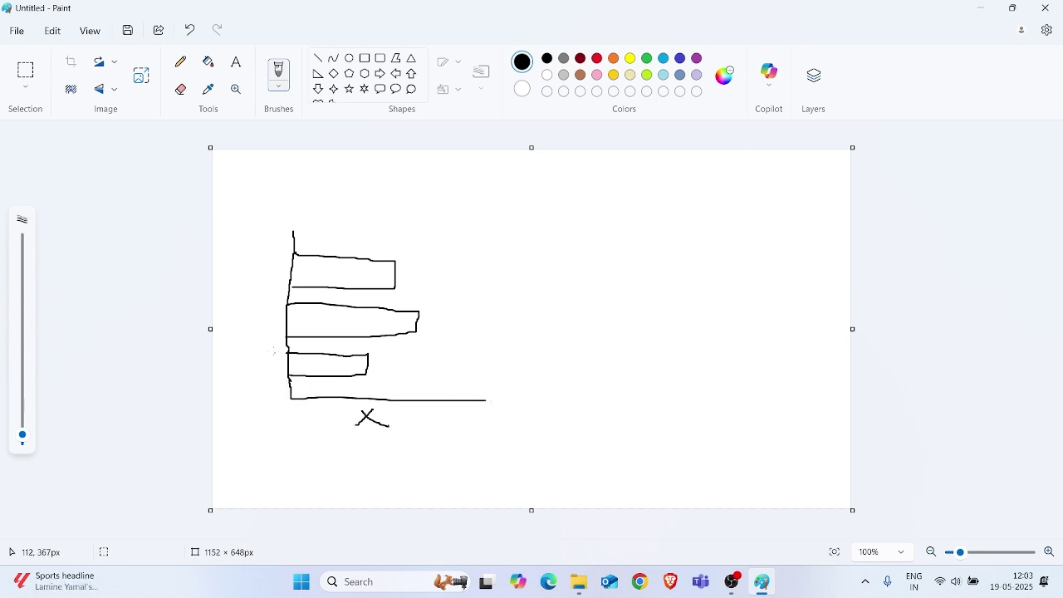
{"action": "mouse_move", "coordinate": [246, 302]}
{"action": "left_mouse_down"}
{"action": "mouse_move", "coordinate": [266, 321]}
{"action": "mouse_move", "coordinate": [265, 339]}
{"action": "left_mouse_up"}
- Handwrite "X axis" above the chart sketch and add the text "in the x axis we need to use continuous data column" beside it
{"action": "mouse_move", "coordinate": [477, 193]}
{"action": "left_mouse_down"}
{"action": "mouse_move", "coordinate": [499, 211]}
{"action": "mouse_move", "coordinate": [478, 212]}
{"action": "mouse_move", "coordinate": [549, 203]}
{"action": "mouse_move", "coordinate": [827, 241]}
{"action": "left_mouse_up"}
{"action": "left_click", "coordinate": [557, 198]}
{"action": "left_click", "coordinate": [236, 62]}
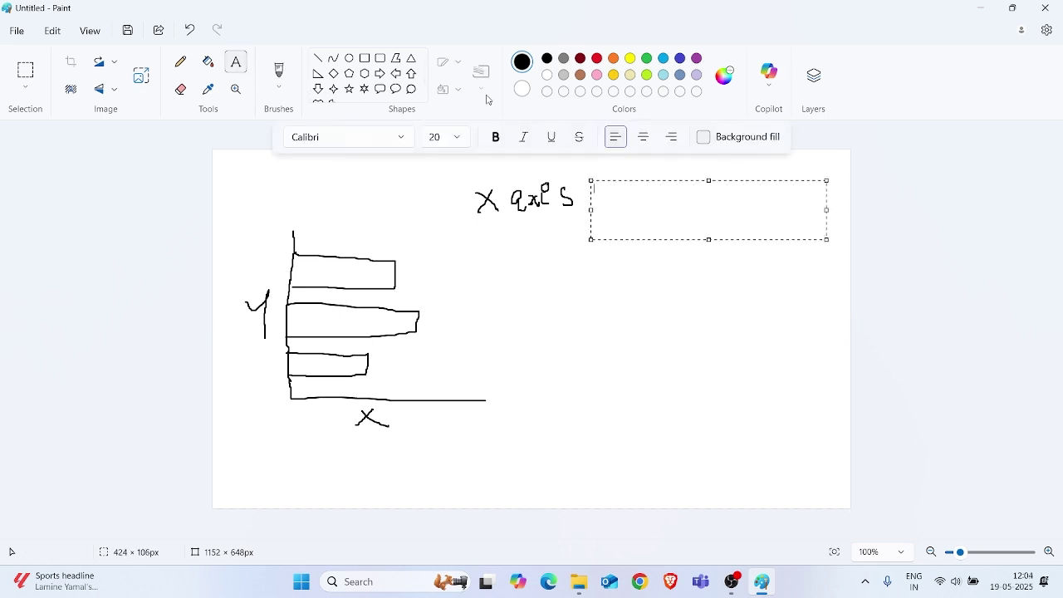
{"action": "type", "text": "in the x axis we need "}
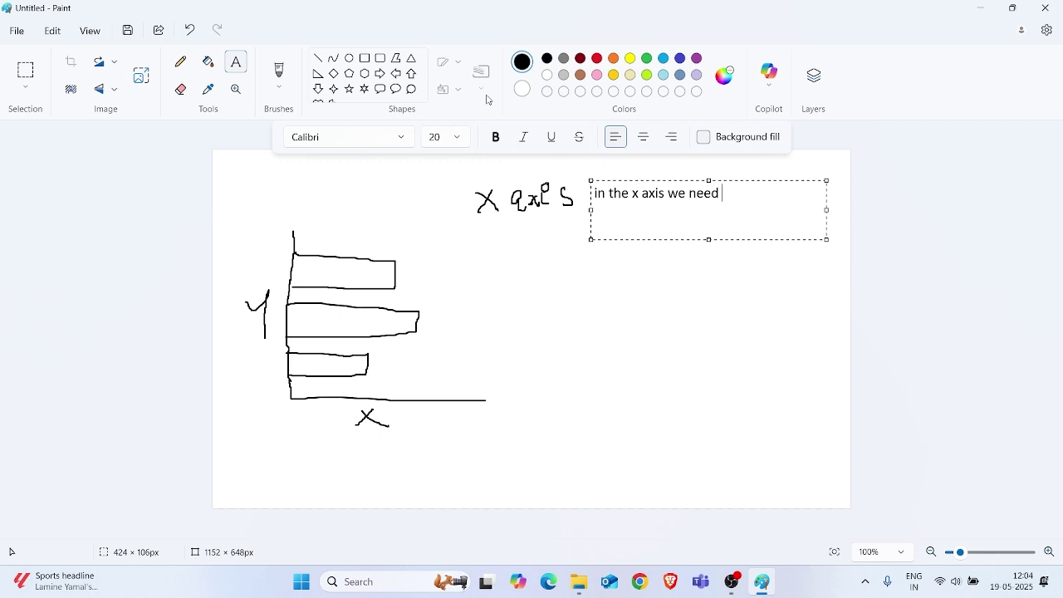
{"action": "type", "text": "to use "}
{"action": "type", "text": "continuo"}
{"action": "type", "text": "us d"}
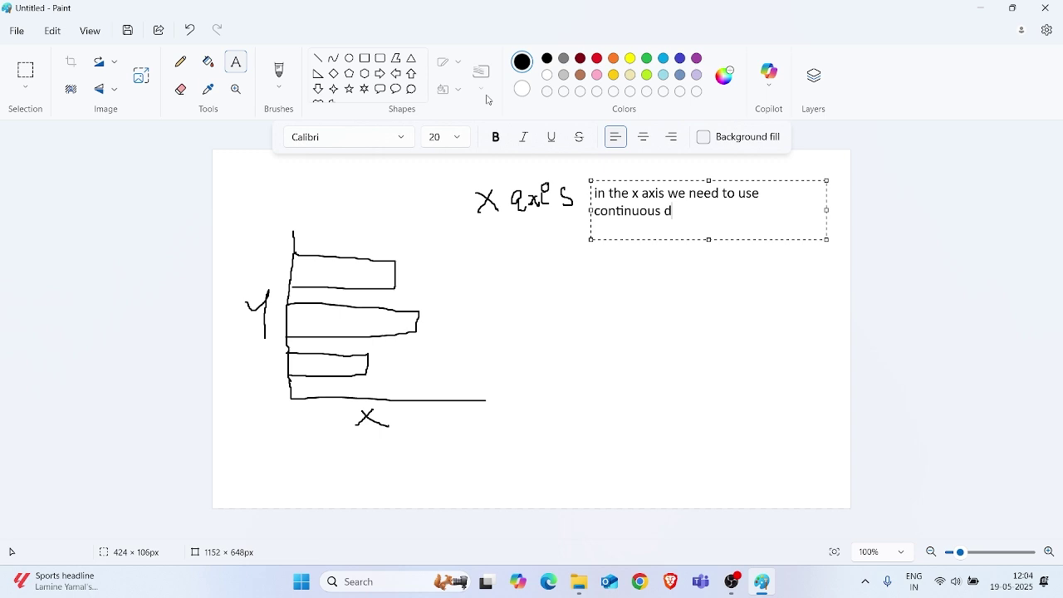
{"action": "type", "text": "ata column"}
- Handwrite "Y-axis" with the Pencil below the X axis note and add the text "we need to use categorical data column" beside it
{"action": "left_click", "coordinate": [185, 66]}
{"action": "mouse_move", "coordinate": [528, 271]}
{"action": "left_mouse_down"}
{"action": "mouse_move", "coordinate": [541, 301]}
{"action": "mouse_move", "coordinate": [566, 284]}
{"action": "mouse_move", "coordinate": [610, 291]}
{"action": "mouse_move", "coordinate": [612, 272]}
{"action": "mouse_move", "coordinate": [617, 293]}
{"action": "left_mouse_up"}
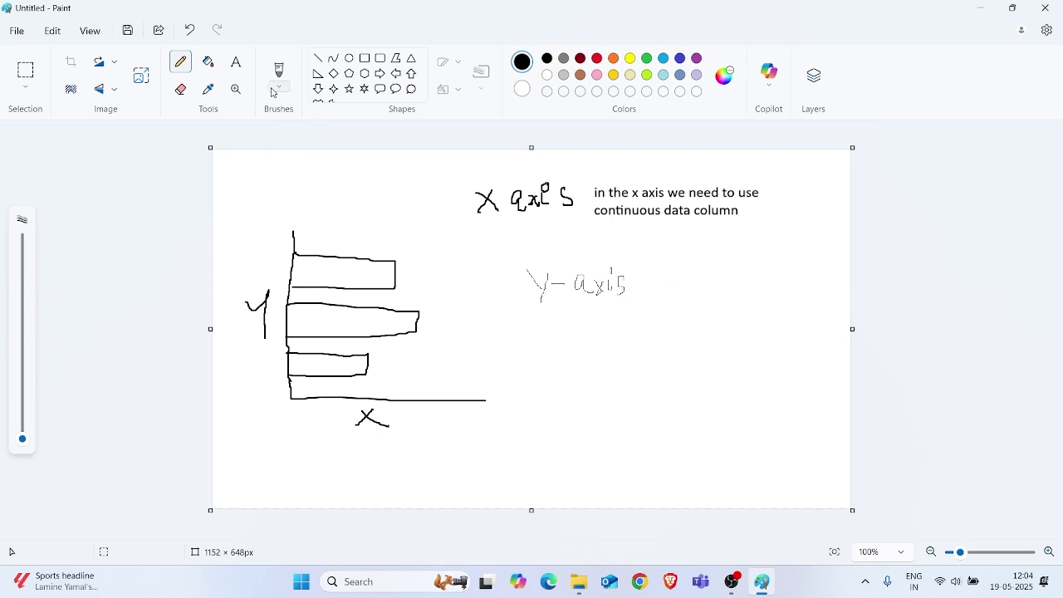
{"action": "left_click", "coordinate": [236, 62]}
{"action": "left_click_drag", "start_coordinate": [636, 262], "coordinate": [821, 323]}
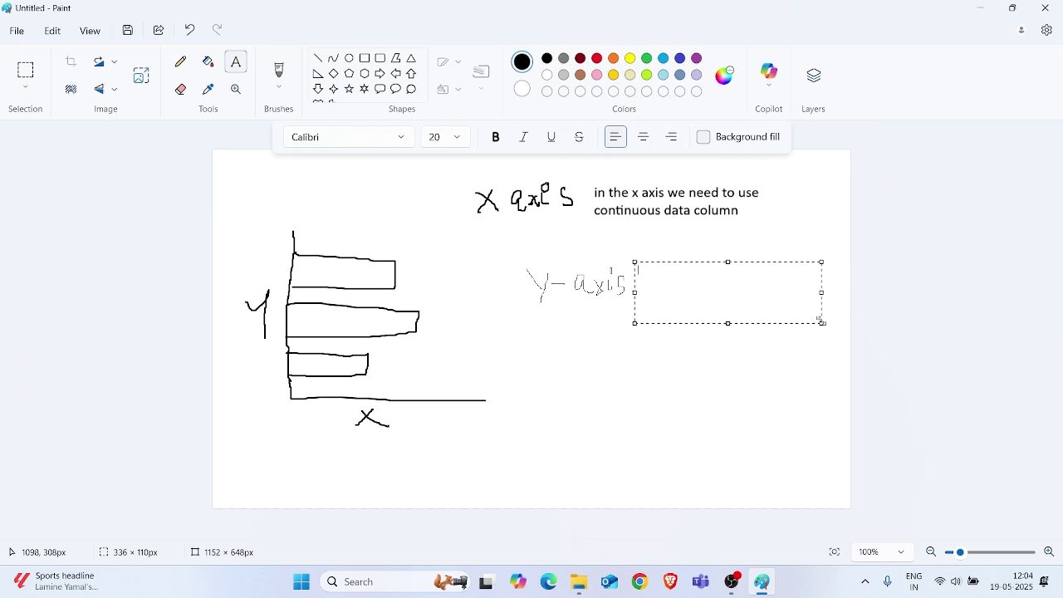
{"action": "type", "text": "we need to use cate"}
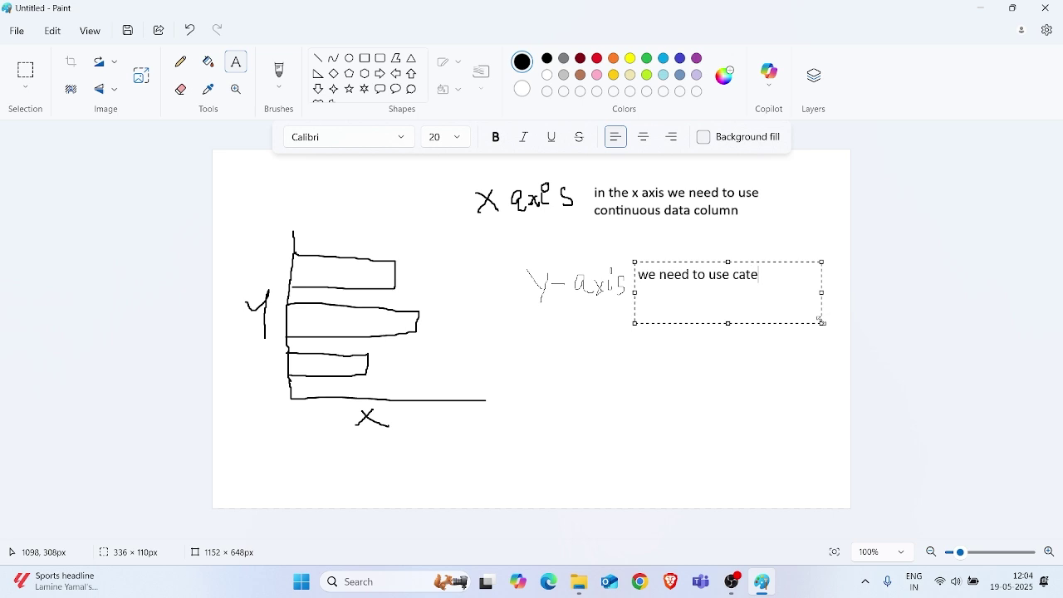
{"action": "type", "text": "gorical data column"}
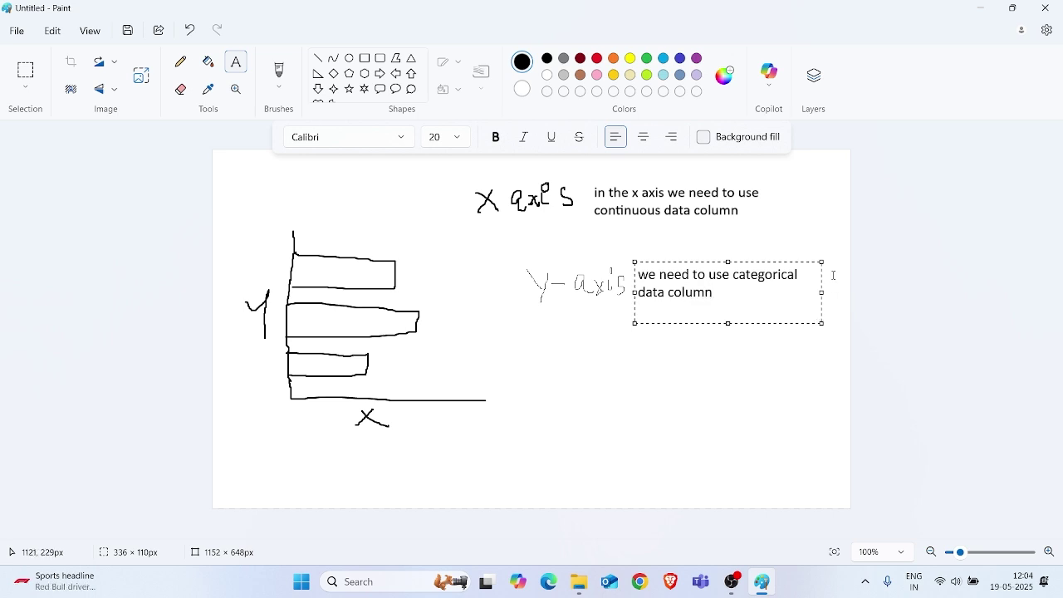
{"action": "left_click", "coordinate": [646, 357]}
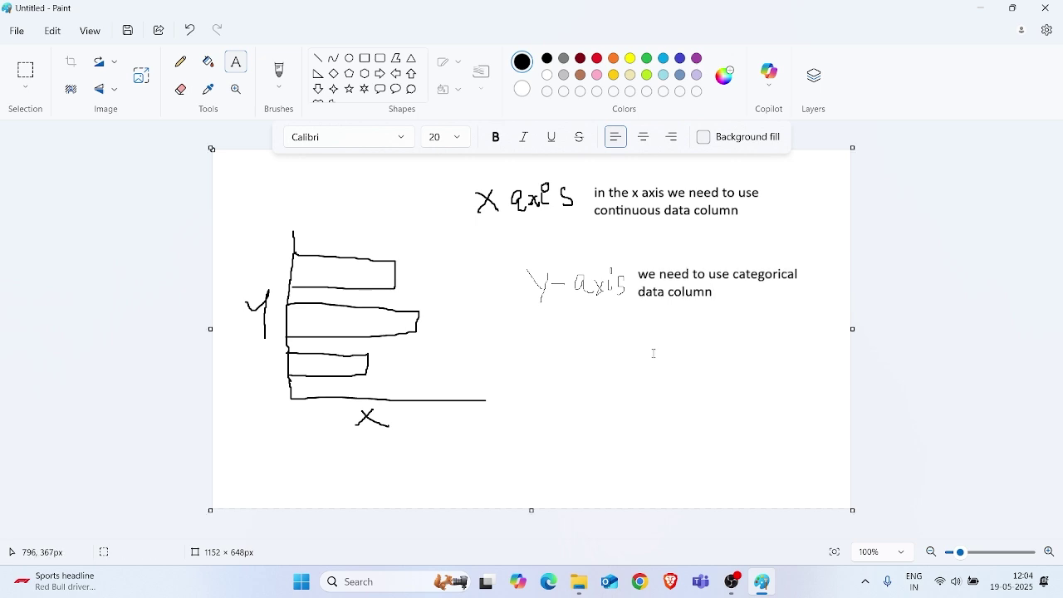
- Launch Power BI Desktop and start a blank report
{"action": "left_click", "coordinate": [369, 580]}
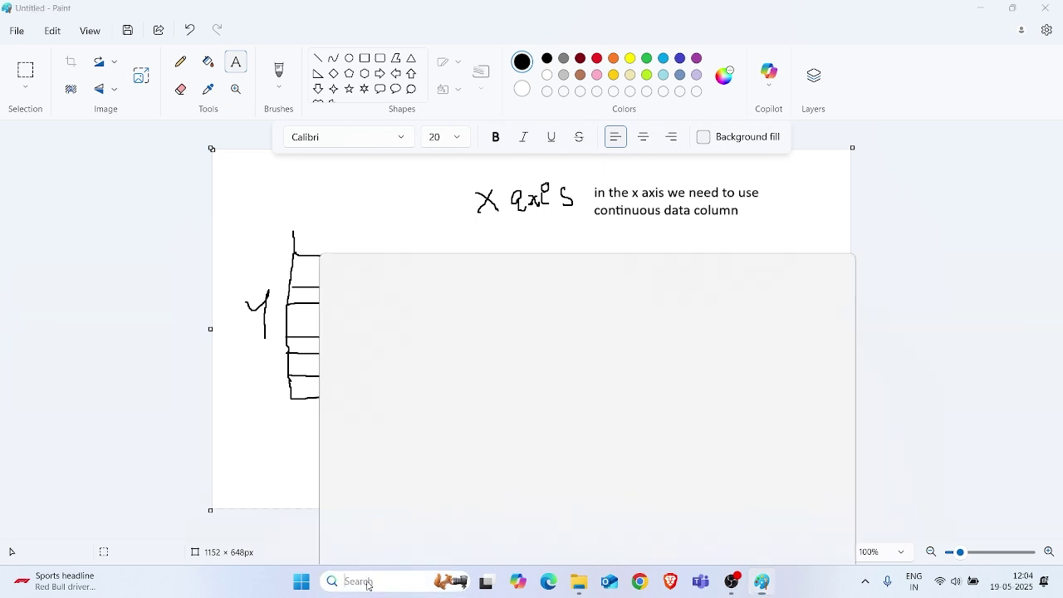
{"action": "type", "text": "power"}
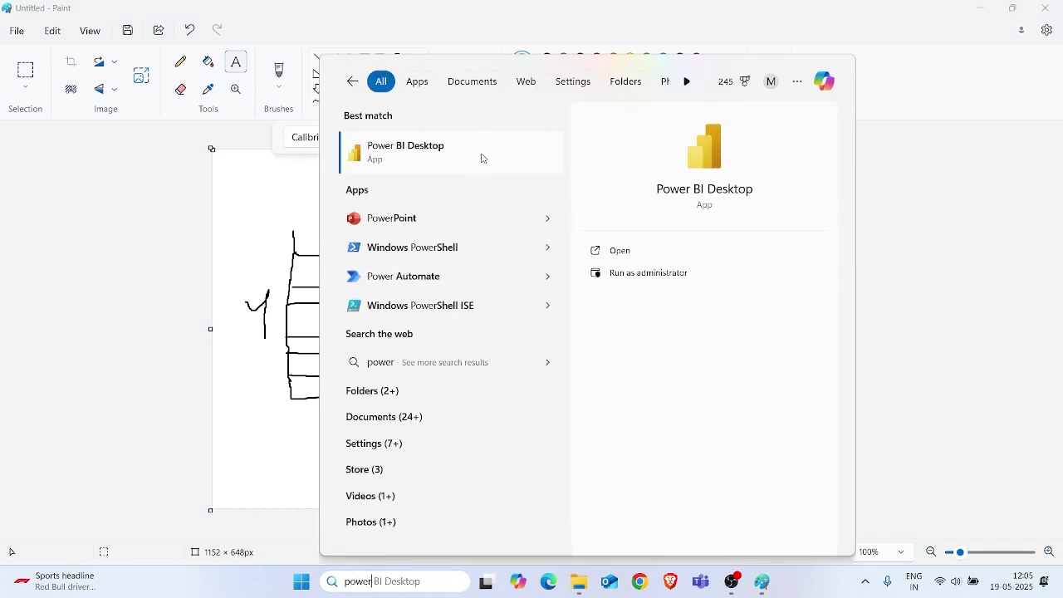
{"action": "left_click", "coordinate": [480, 157]}
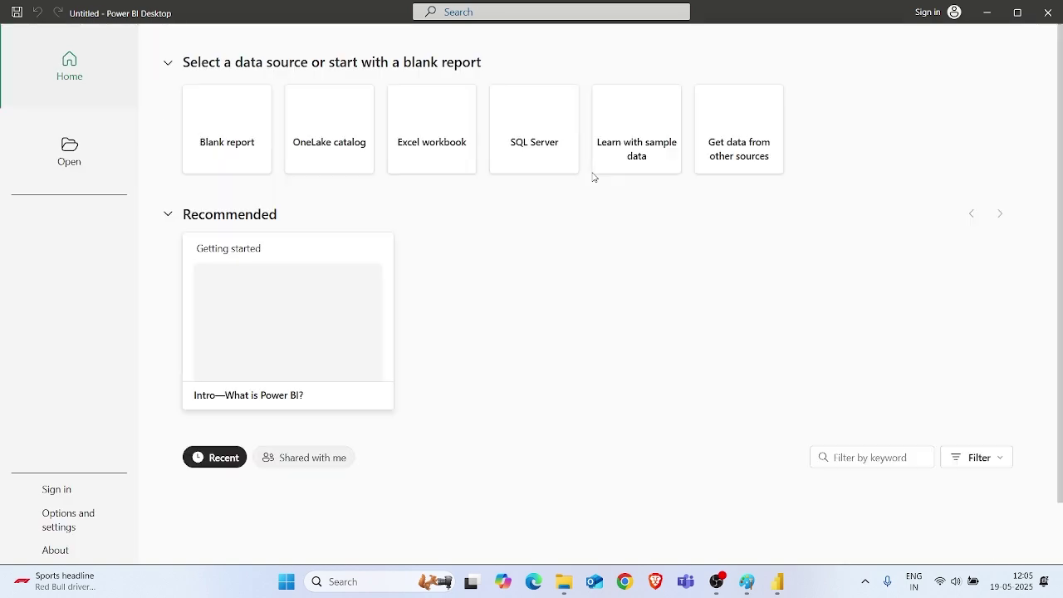
{"action": "left_click", "coordinate": [227, 133]}
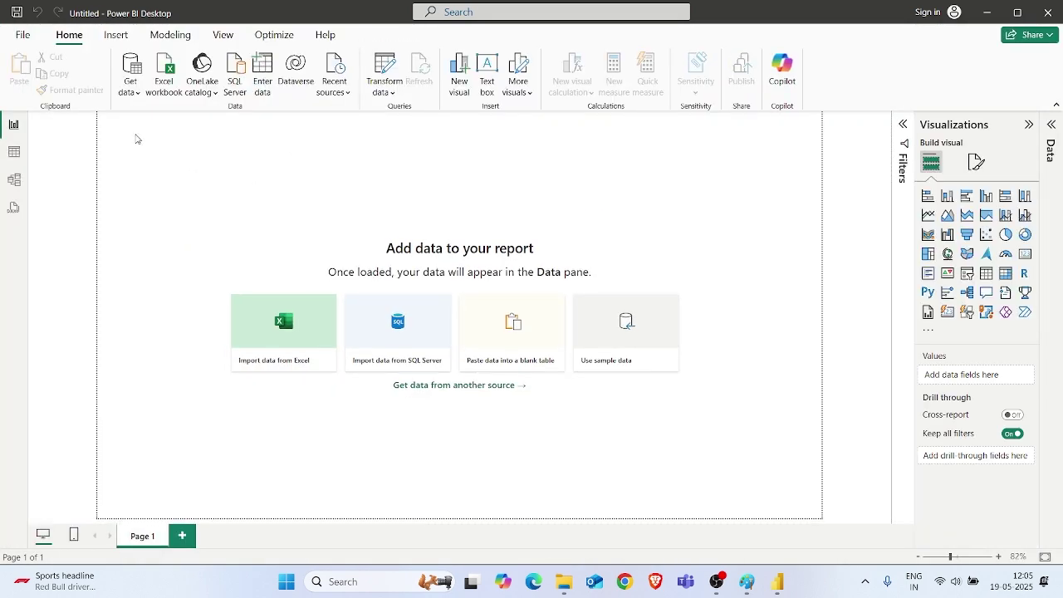
- Import the Orders sheet of the Sample - Superstore Excel workbook into the new blank report
{"action": "left_click", "coordinate": [131, 86]}
{"action": "left_click", "coordinate": [170, 140]}
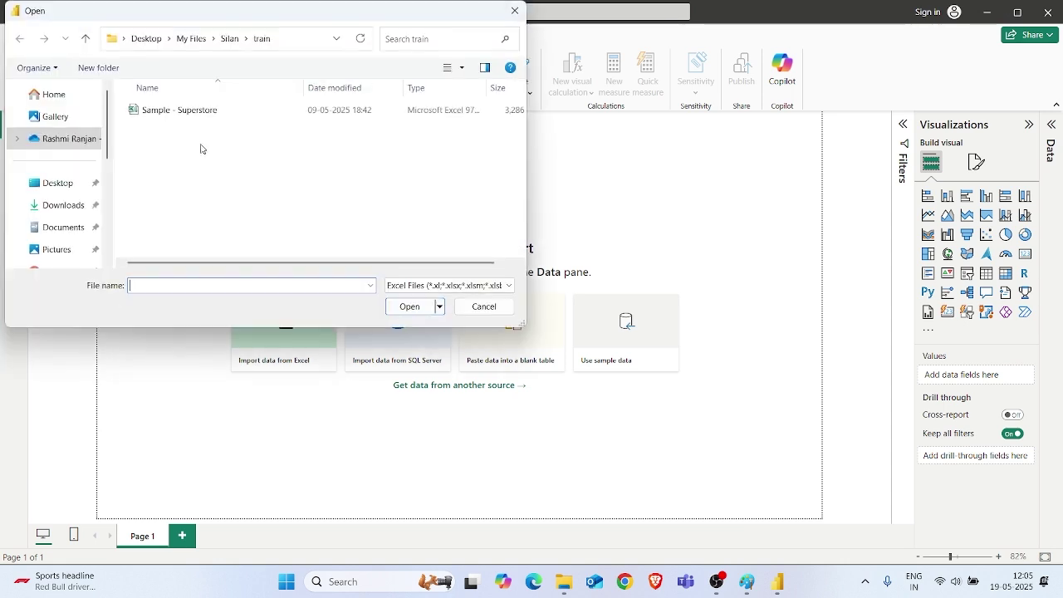
{"action": "left_click", "coordinate": [210, 111]}
{"action": "left_click", "coordinate": [408, 305]}
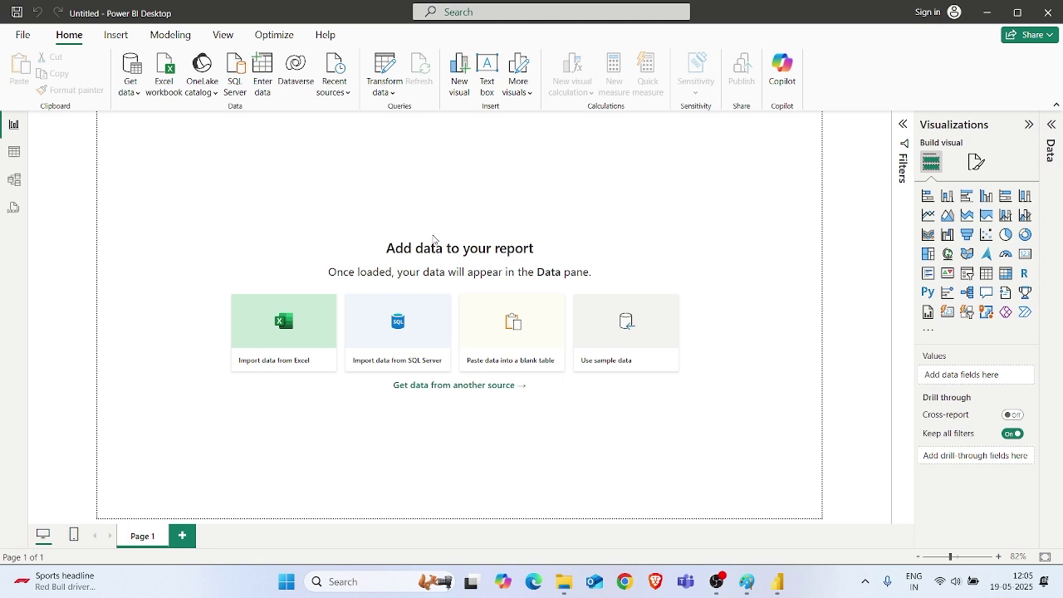
{"action": "left_click", "coordinate": [269, 155]}
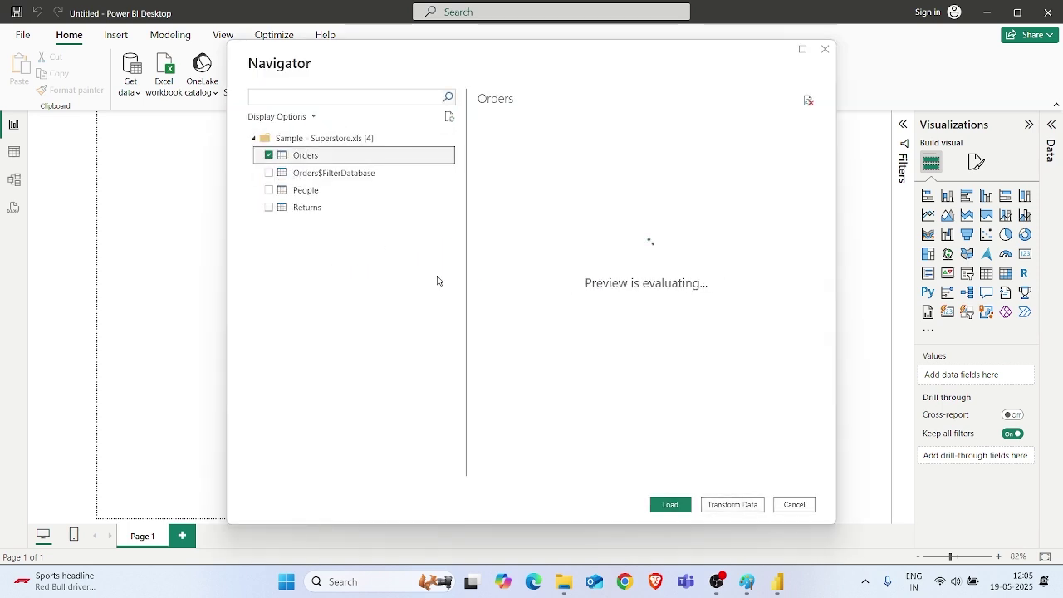
{"action": "left_click", "coordinate": [671, 505]}
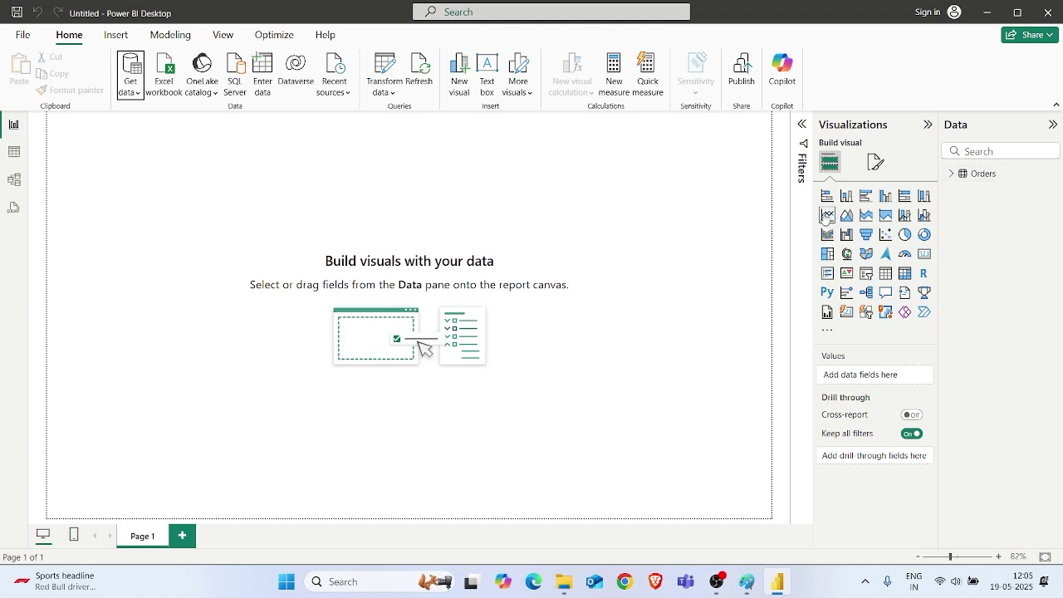
- Add an empty stacked bar chart to the report page, move it towards the middle of the canvas and enlarge it
{"action": "left_click", "coordinate": [827, 196]}
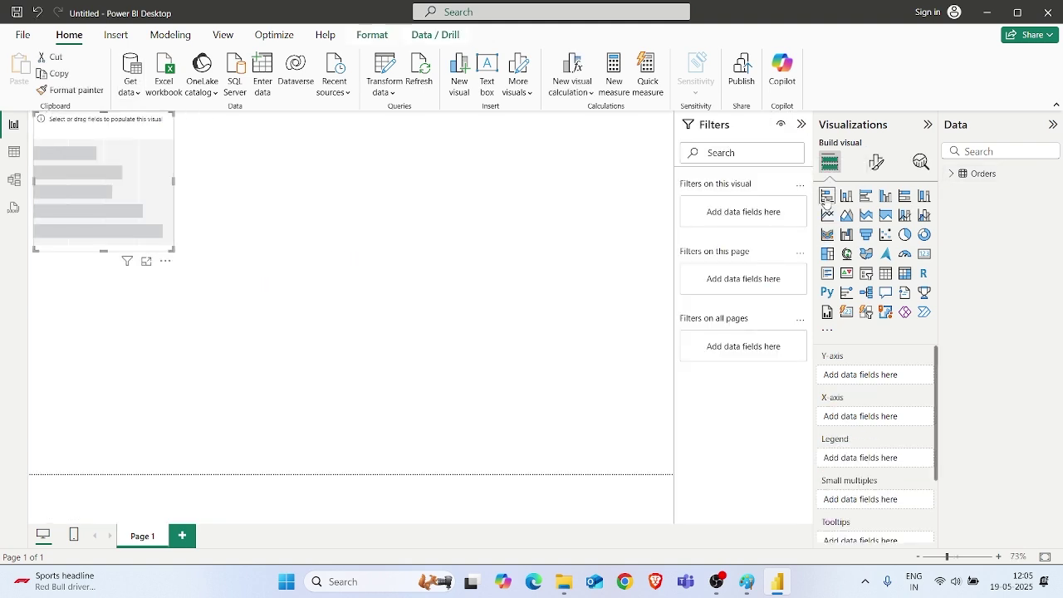
{"action": "left_click_drag", "start_coordinate": [105, 221], "coordinate": [261, 317]}
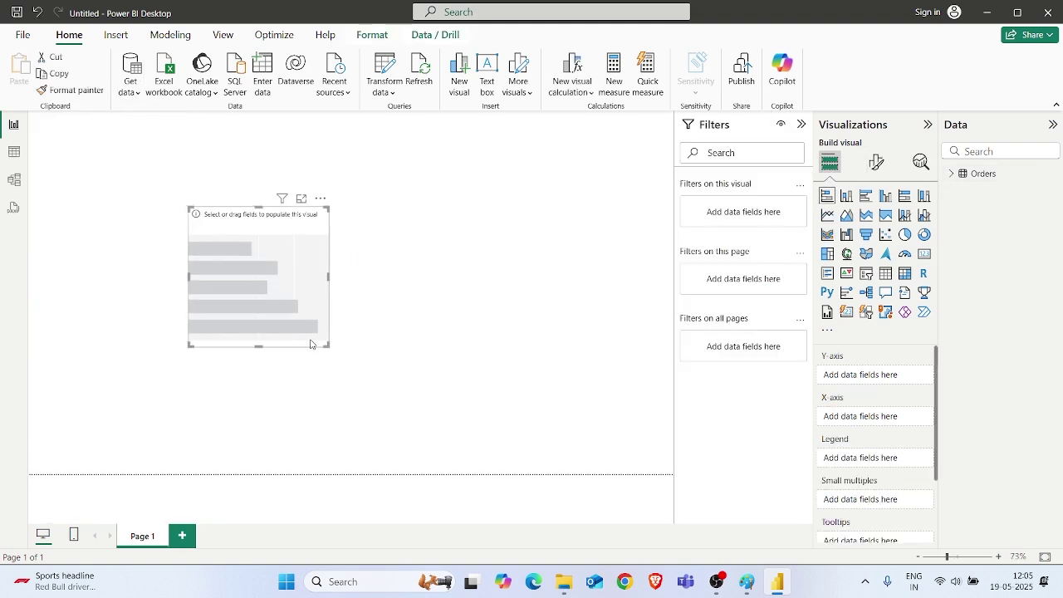
{"action": "left_click_drag", "start_coordinate": [325, 344], "coordinate": [478, 407]}
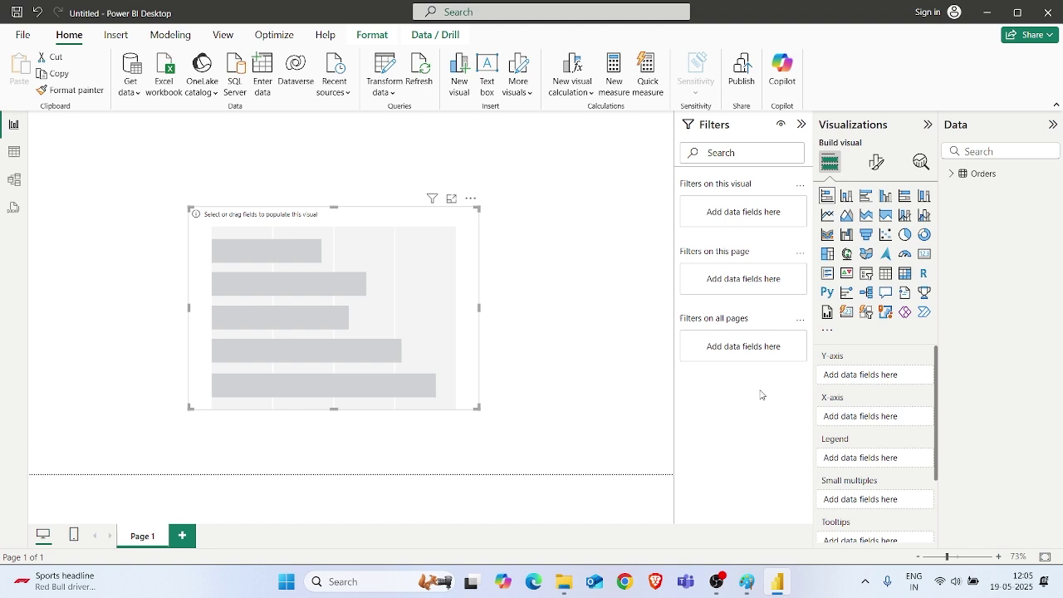
- Assign Profit to the stacked bar chart's X-axis and Segment to its Y-axis, then enlarge the chart
{"action": "left_click", "coordinate": [953, 175]}
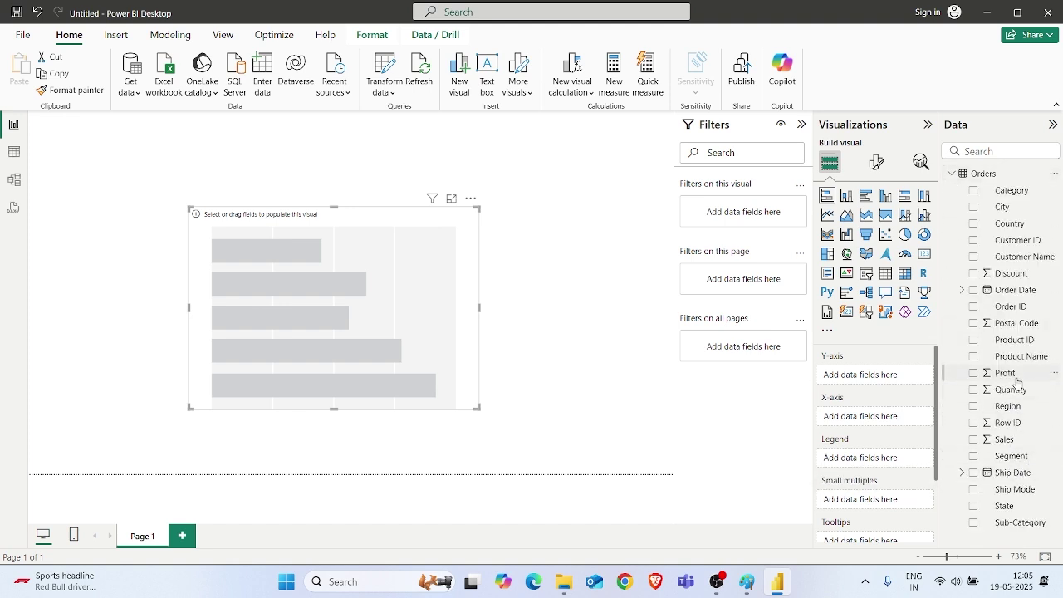
{"action": "left_click_drag", "start_coordinate": [1015, 376], "coordinate": [893, 415]}
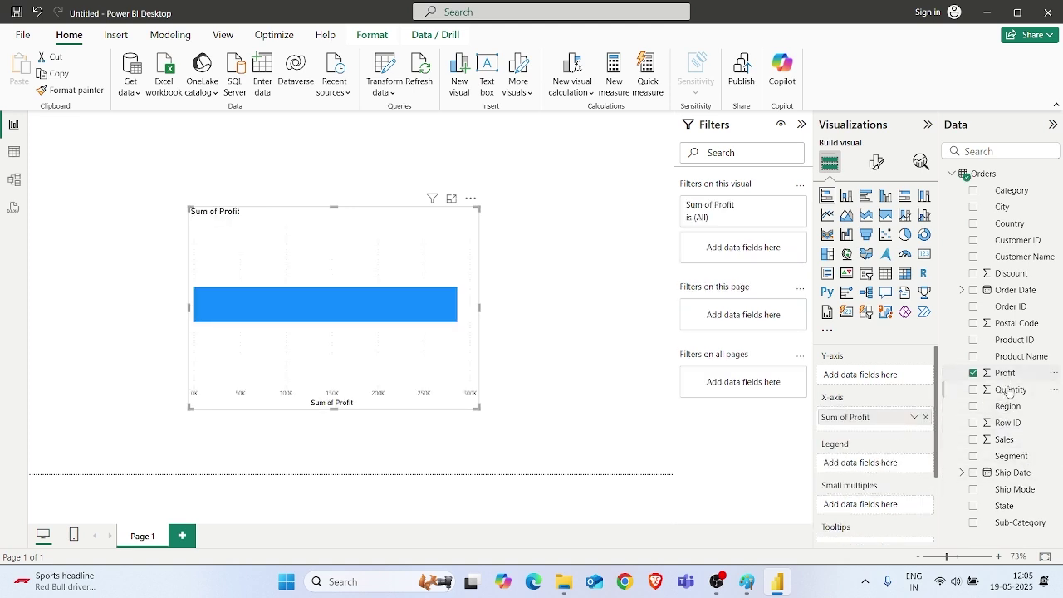
{"action": "left_click_drag", "start_coordinate": [1009, 459], "coordinate": [881, 376]}
{"action": "left_click_drag", "start_coordinate": [479, 408], "coordinate": [573, 450]}
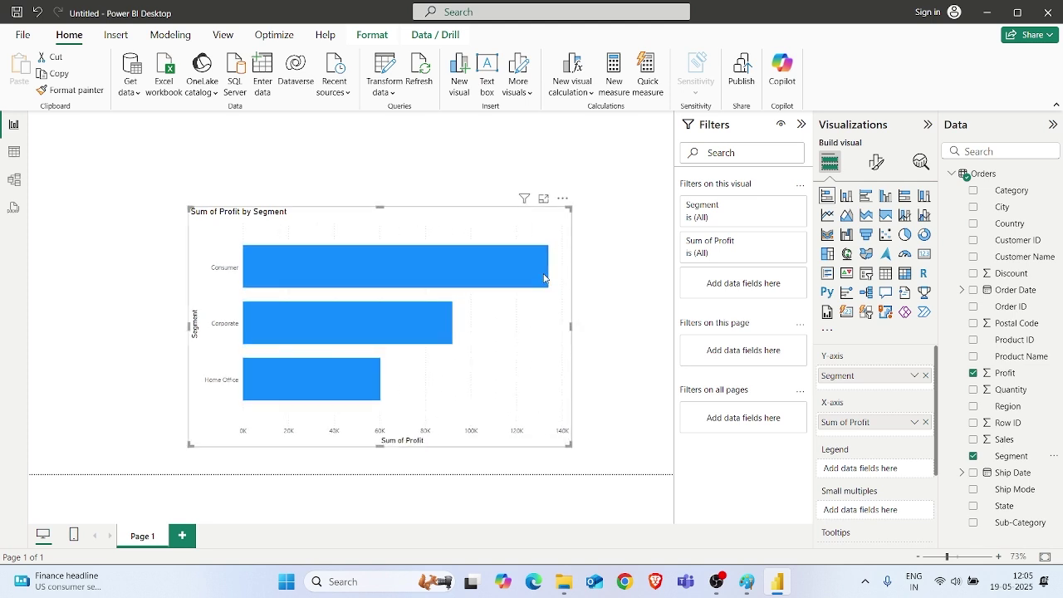
- Examine the profit by segment chart in focus mode, including the Corporate bar's details, and return to the report
{"action": "left_click", "coordinate": [544, 200]}
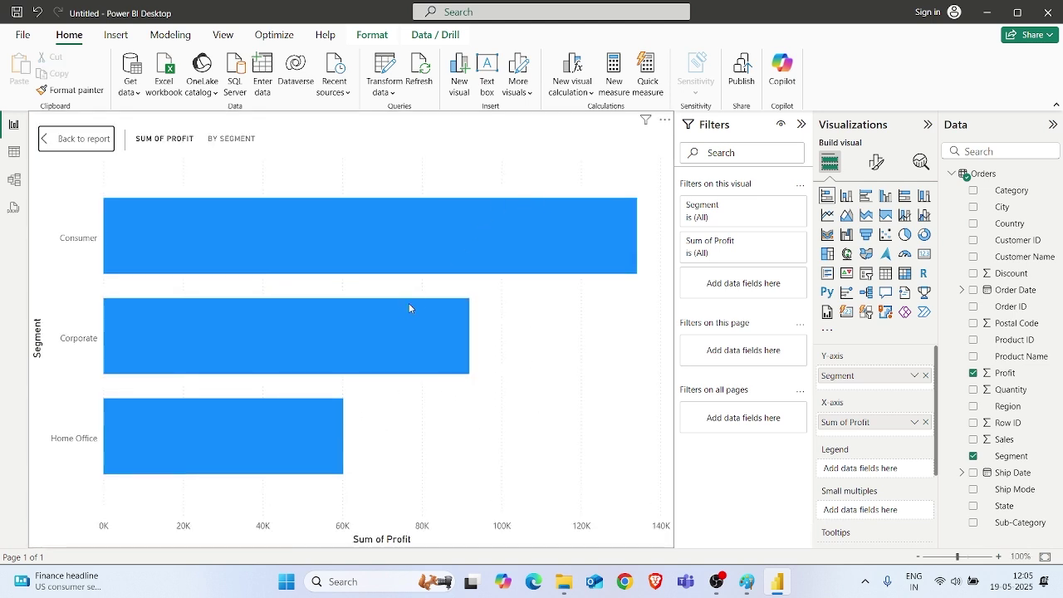
{"action": "mouse_move", "coordinate": [400, 312]}
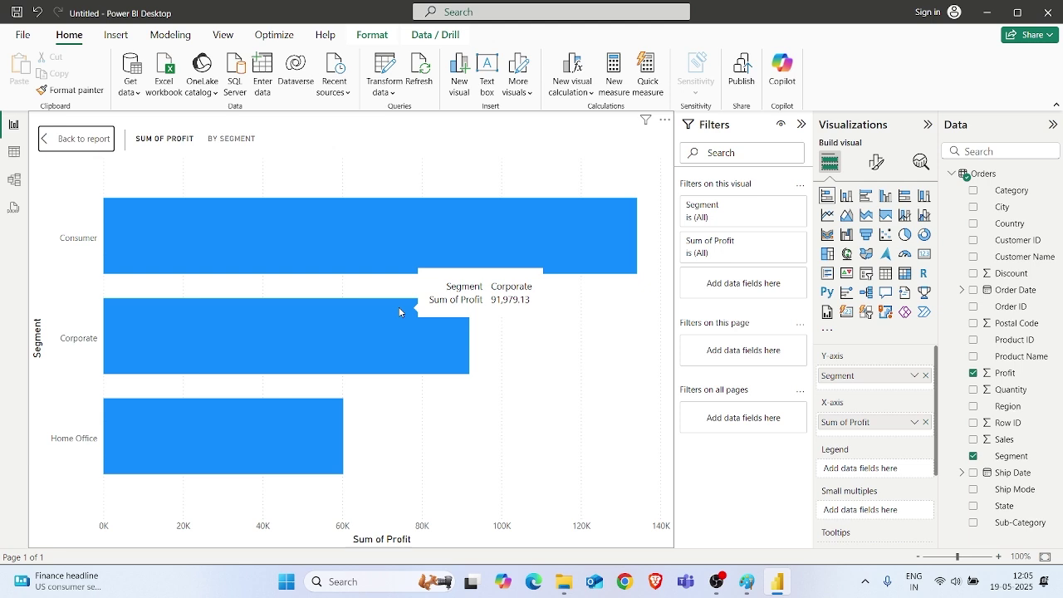
{"action": "left_click", "coordinate": [84, 145]}
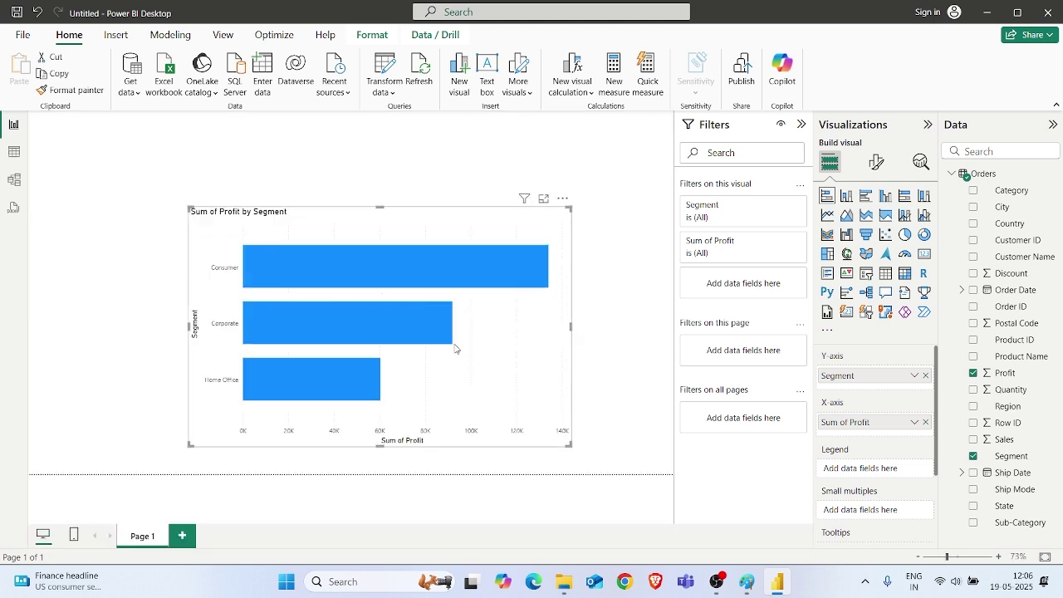
- Add a second page to the report, then switch to Paint and start a new blank canvas
{"action": "left_click", "coordinate": [182, 535]}
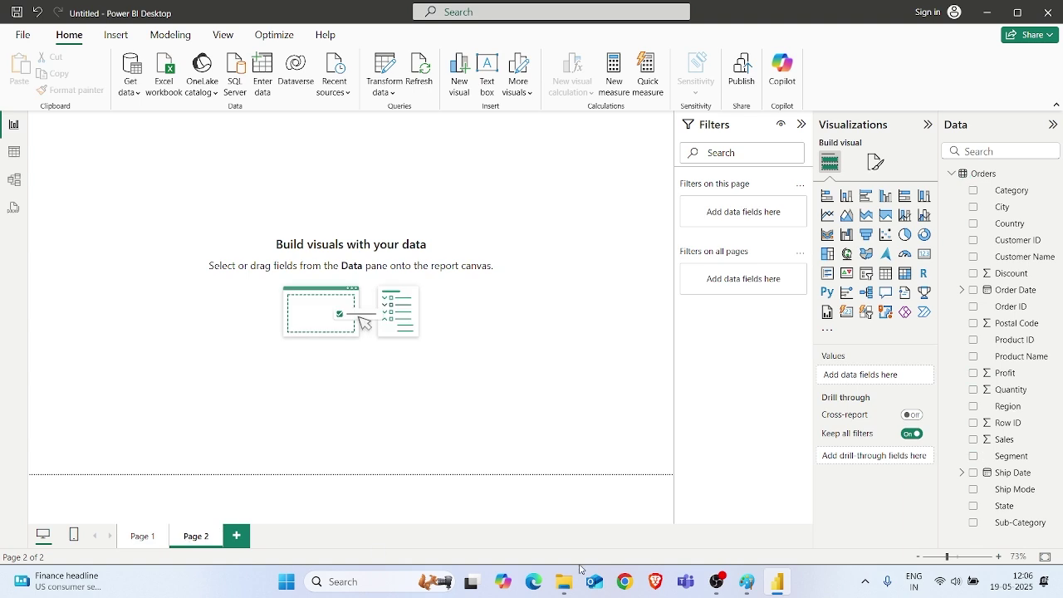
{"action": "left_click", "coordinate": [747, 581]}
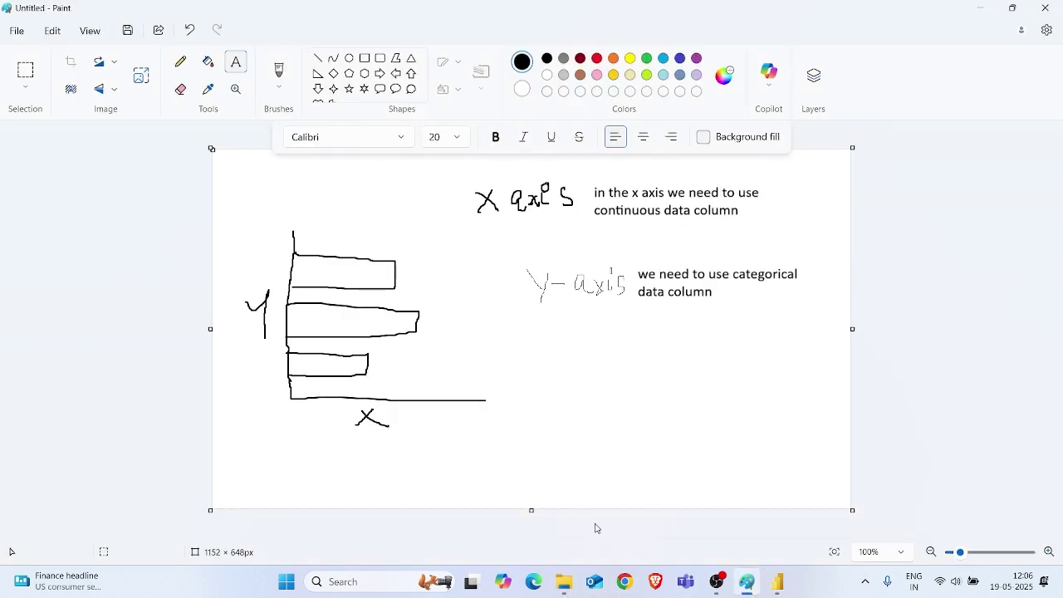
{"action": "left_click", "coordinate": [20, 35]}
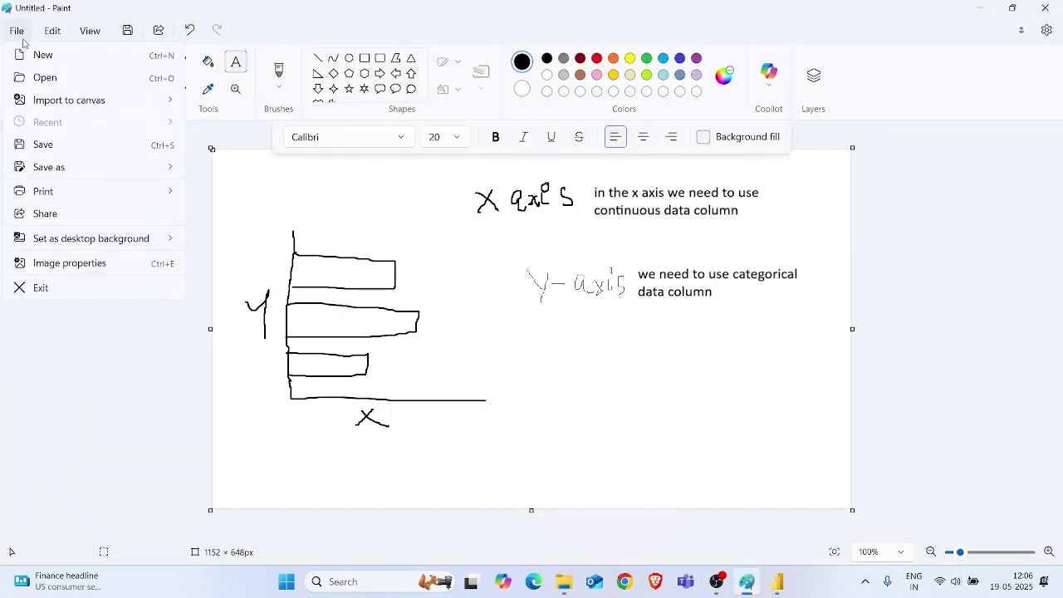
{"action": "left_click", "coordinate": [42, 55]}
{"action": "left_click", "coordinate": [532, 324]}
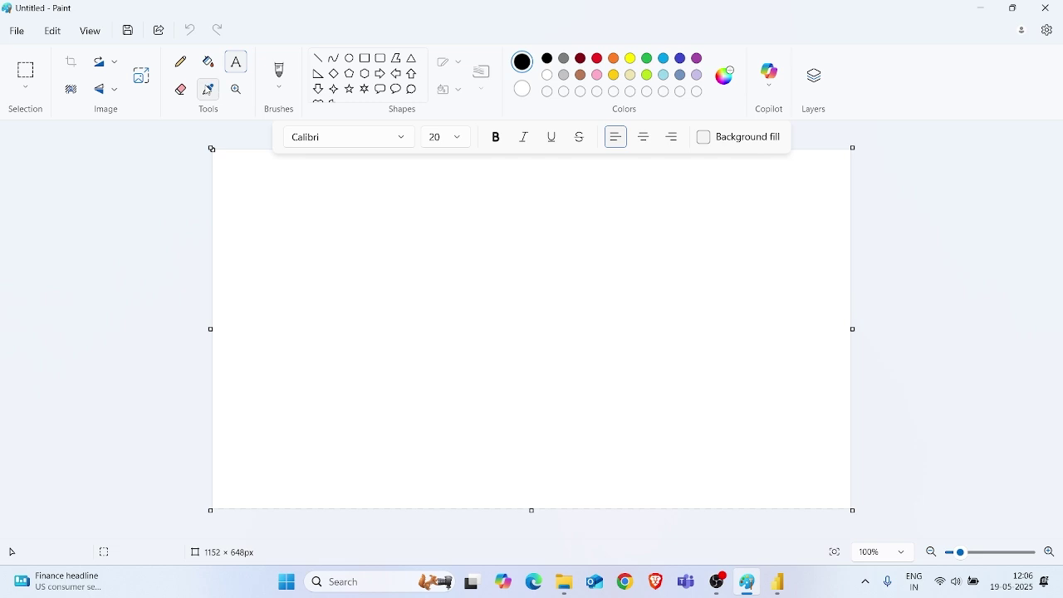
- Sketch a column chart with three vertical bars in black with the Pencil and label its axes X and Y
{"action": "left_click", "coordinate": [208, 89]}
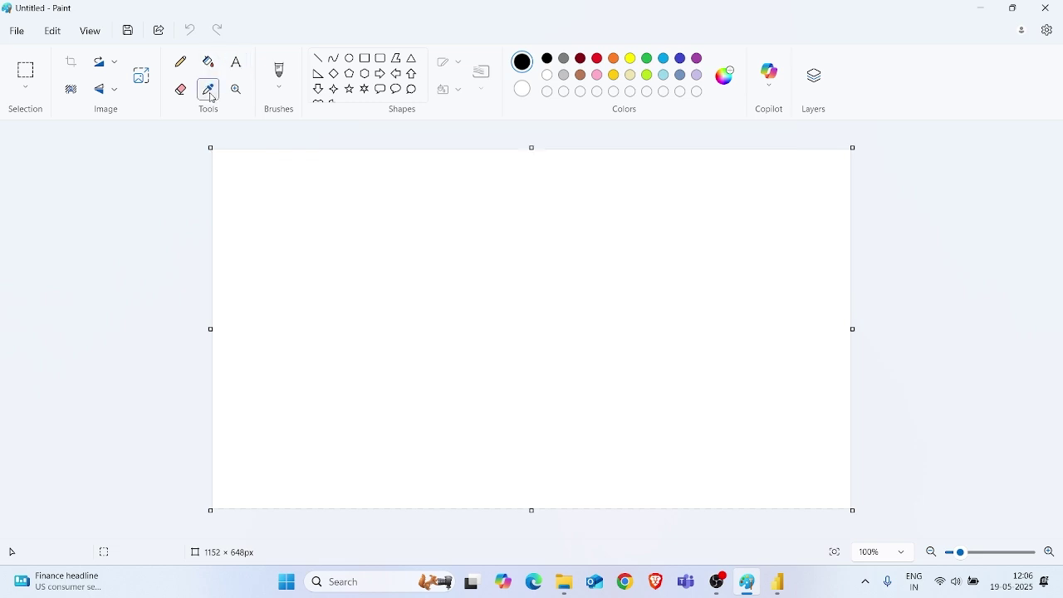
{"action": "left_click", "coordinate": [300, 246]}
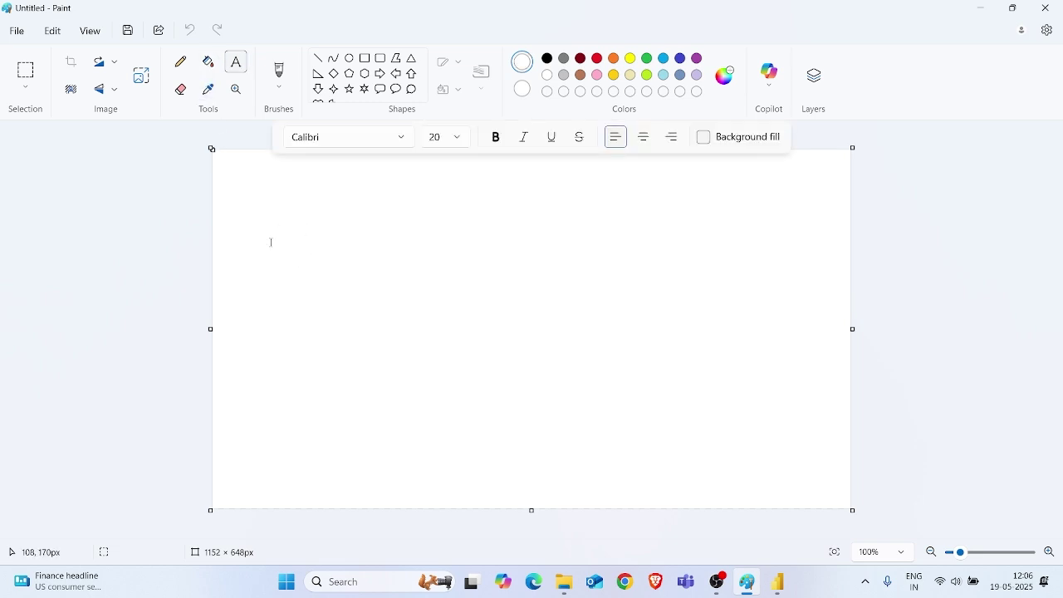
{"action": "left_click", "coordinate": [180, 61]}
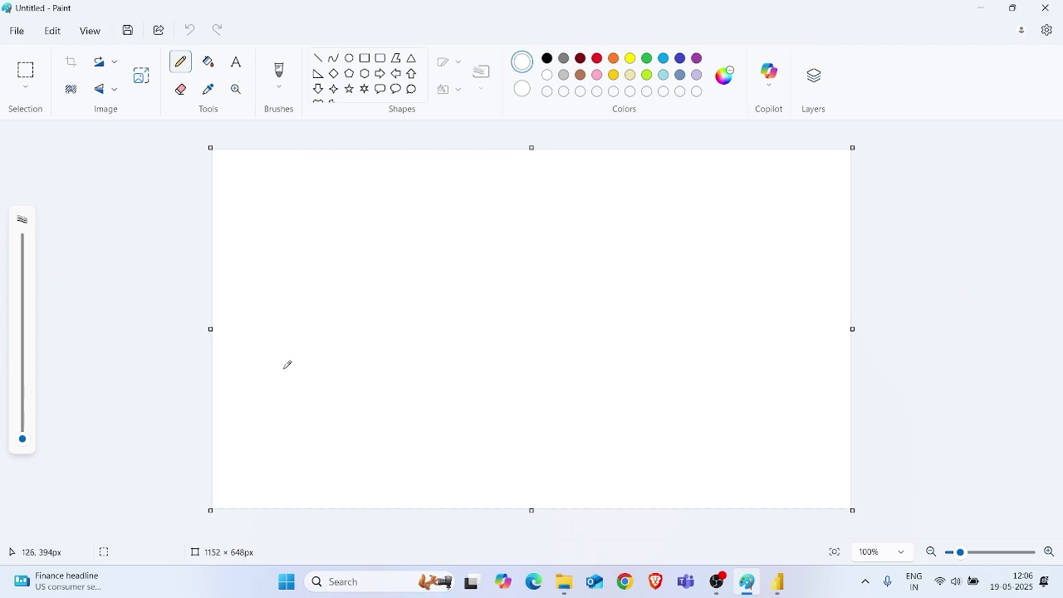
{"action": "left_click_drag", "start_coordinate": [287, 366], "coordinate": [291, 297]}
{"action": "left_click", "coordinate": [547, 59]}
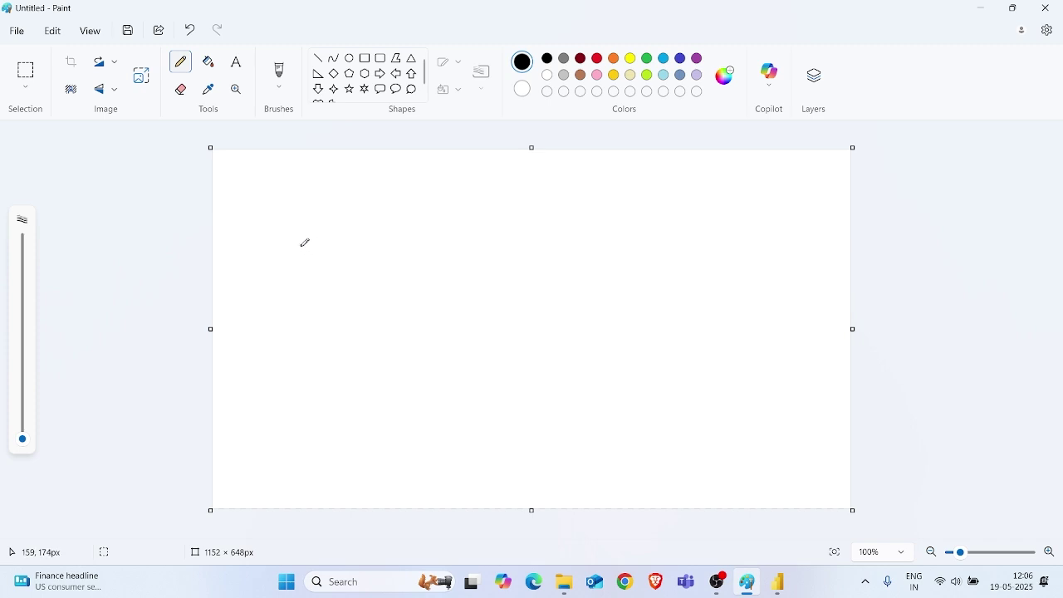
{"action": "mouse_move", "coordinate": [301, 244]}
{"action": "left_mouse_down"}
{"action": "mouse_move", "coordinate": [304, 399]}
{"action": "mouse_move", "coordinate": [528, 415]}
{"action": "left_mouse_up"}
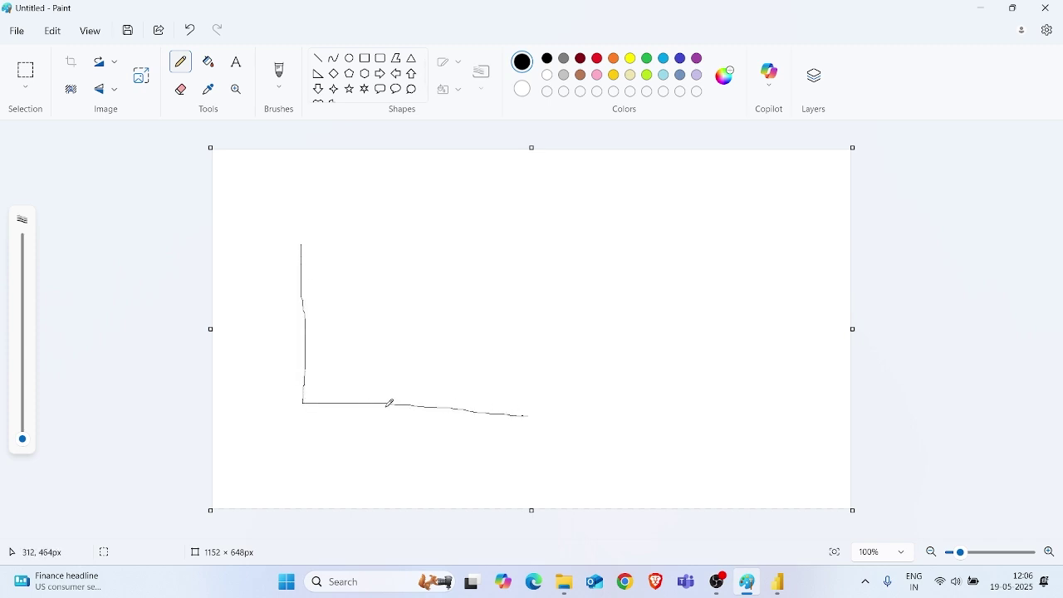
{"action": "mouse_move", "coordinate": [335, 403]}
{"action": "left_mouse_down"}
{"action": "mouse_move", "coordinate": [334, 307]}
{"action": "mouse_move", "coordinate": [368, 296]}
{"action": "mouse_move", "coordinate": [364, 402]}
{"action": "mouse_move", "coordinate": [385, 336]}
{"action": "mouse_move", "coordinate": [408, 369]}
{"action": "mouse_move", "coordinate": [403, 406]}
{"action": "mouse_move", "coordinate": [446, 241]}
{"action": "mouse_move", "coordinate": [480, 246]}
{"action": "mouse_move", "coordinate": [474, 410]}
{"action": "left_mouse_up"}
{"action": "mouse_move", "coordinate": [395, 436]}
{"action": "left_mouse_down"}
{"action": "mouse_move", "coordinate": [388, 452]}
{"action": "mouse_move", "coordinate": [399, 451]}
{"action": "left_mouse_up"}
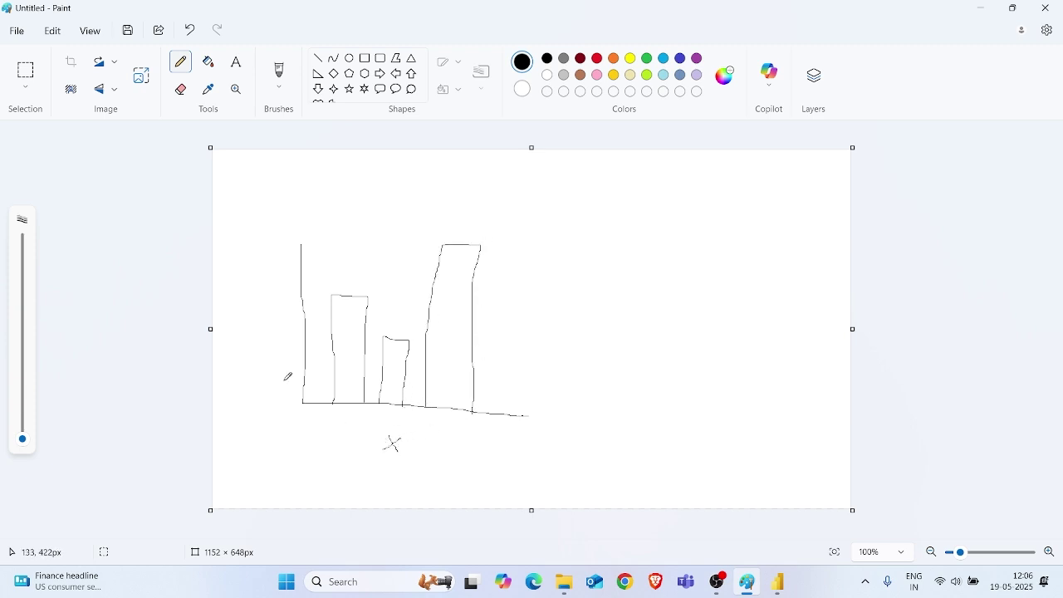
{"action": "mouse_move", "coordinate": [240, 339]}
{"action": "left_mouse_down"}
{"action": "mouse_move", "coordinate": [266, 350]}
{"action": "mouse_move", "coordinate": [255, 378]}
{"action": "left_mouse_up"}
- Add a text box beside the column chart sketch reading "X axis we need to provide categorical data column"
{"action": "left_click", "coordinate": [236, 61]}
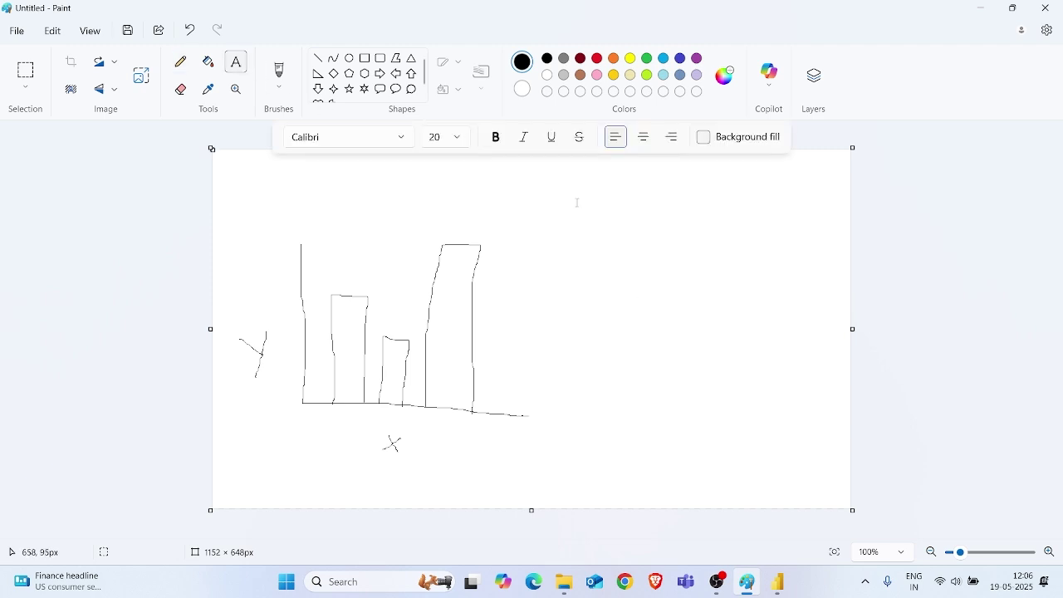
{"action": "left_click_drag", "start_coordinate": [564, 191], "coordinate": [823, 305]}
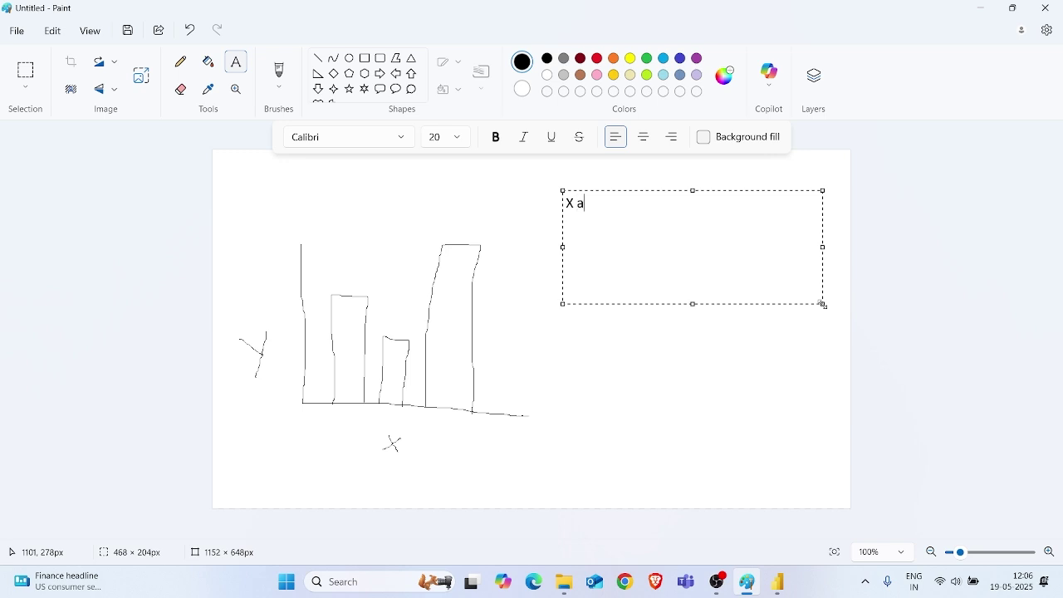
{"action": "type", "text": "X axis we need to provide"}
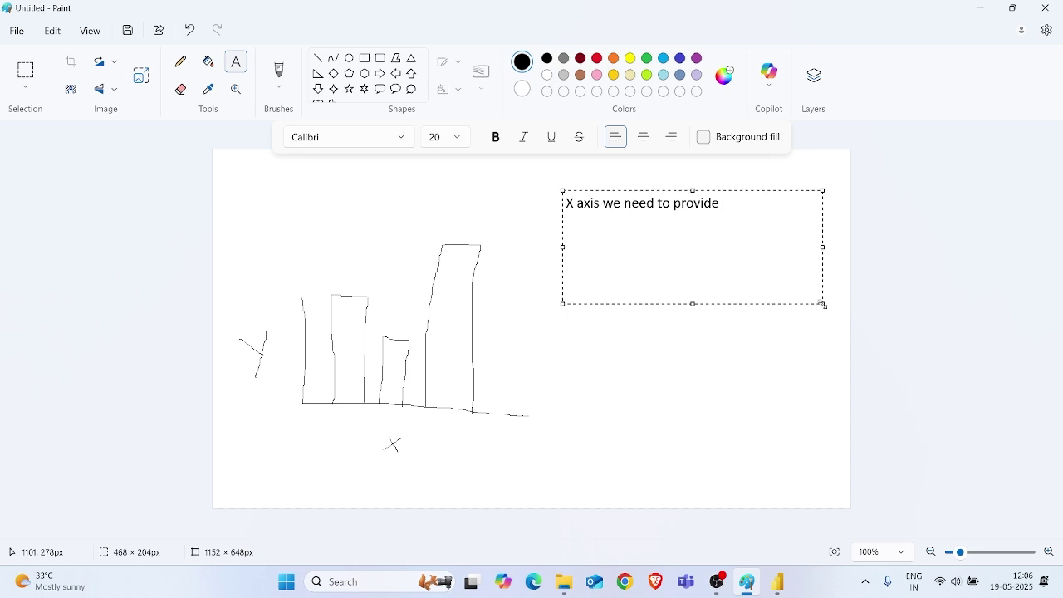
{"action": "type", "text": "tegorical da"}
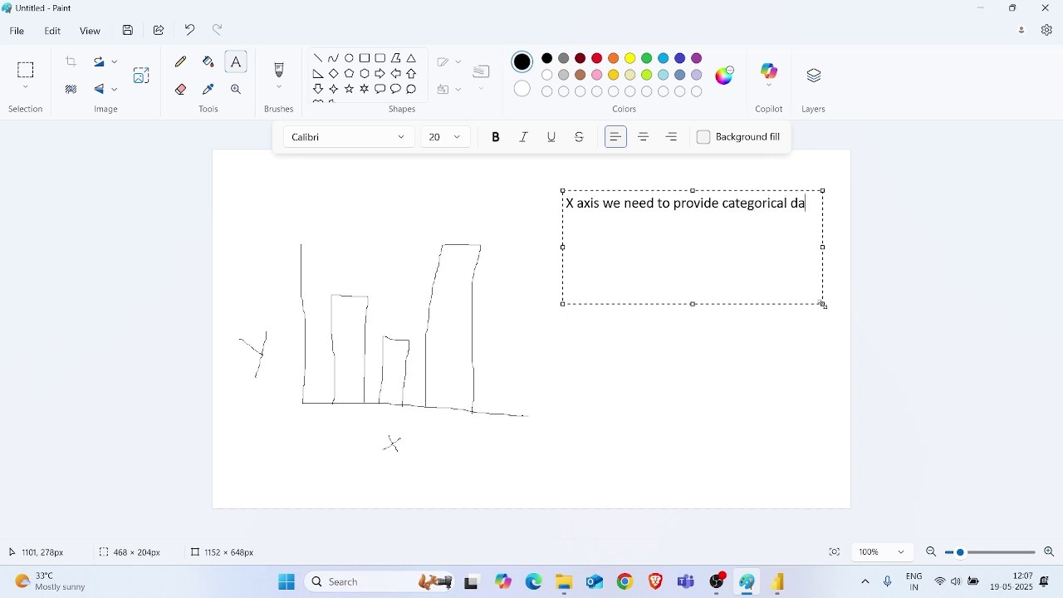
{"action": "type", "text": "ta column"}
- Add the line "y axis we need to provide continuous data column" below the X axis note and finish the text
{"action": "type", "text": "we "}
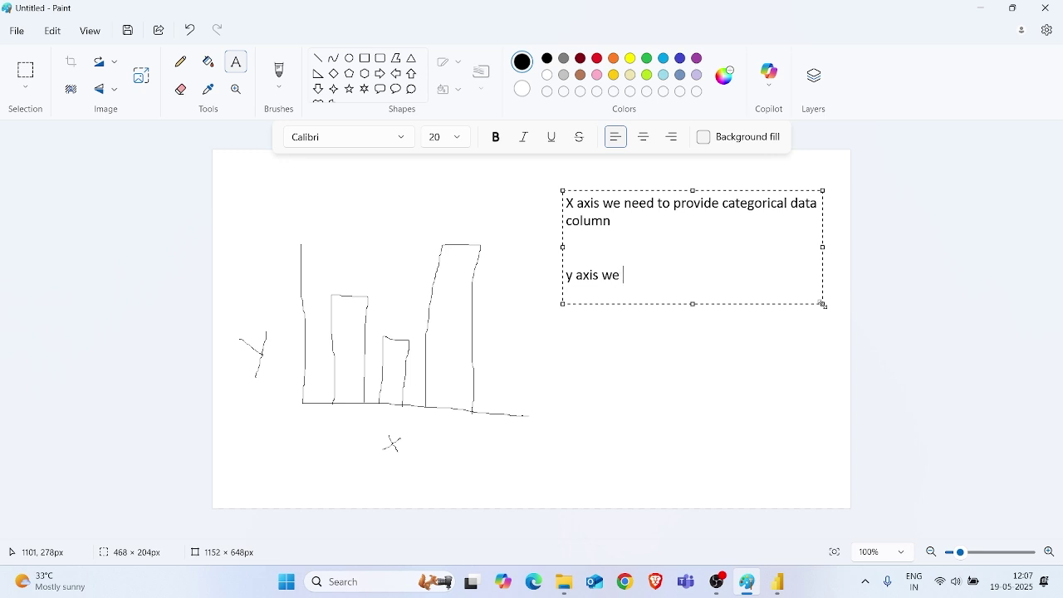
{"action": "type", "text": "need to provide continuous"}
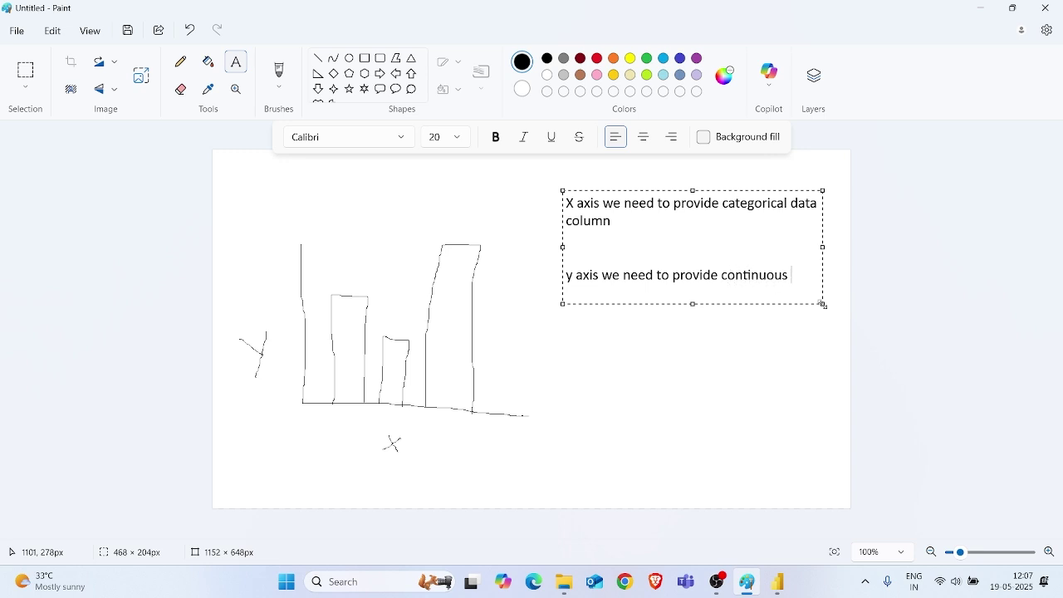
{"action": "type", "text": "data"}
{"action": "key", "text": "Return"}
{"action": "type", "text": "column"}
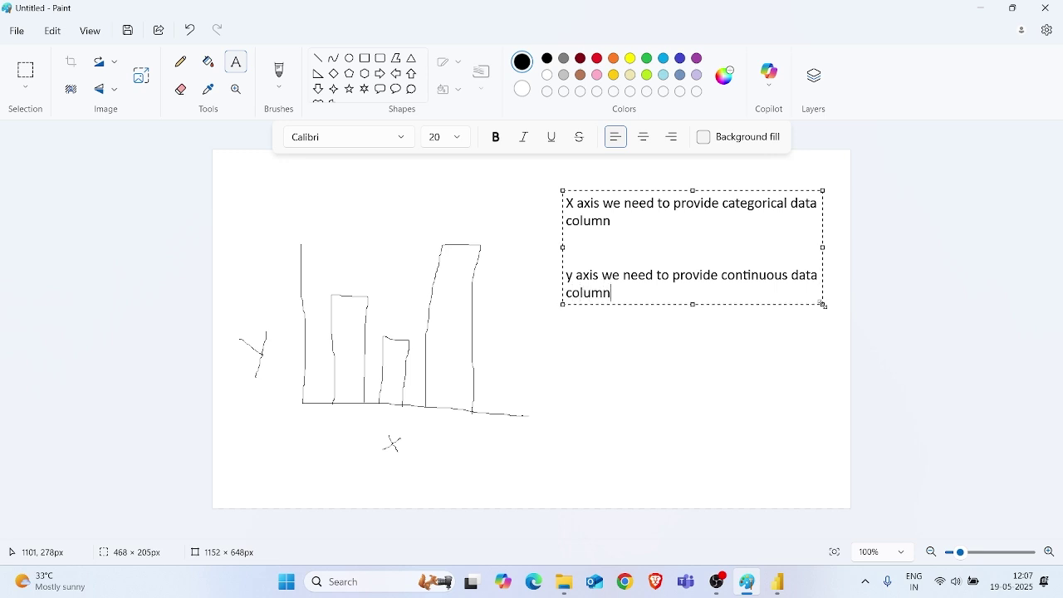
{"action": "left_click", "coordinate": [646, 392]}
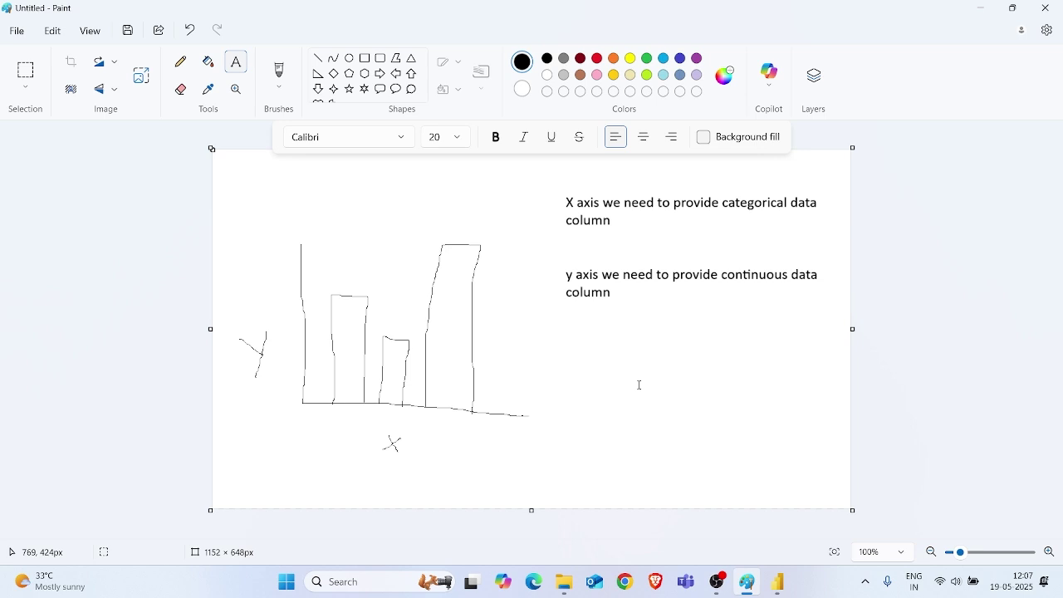
- Switch to Power BI Desktop, add an empty stacked column chart to Page 2, and place it enlarged near the middle of the canvas
{"action": "mouse_move", "coordinate": [719, 591]}
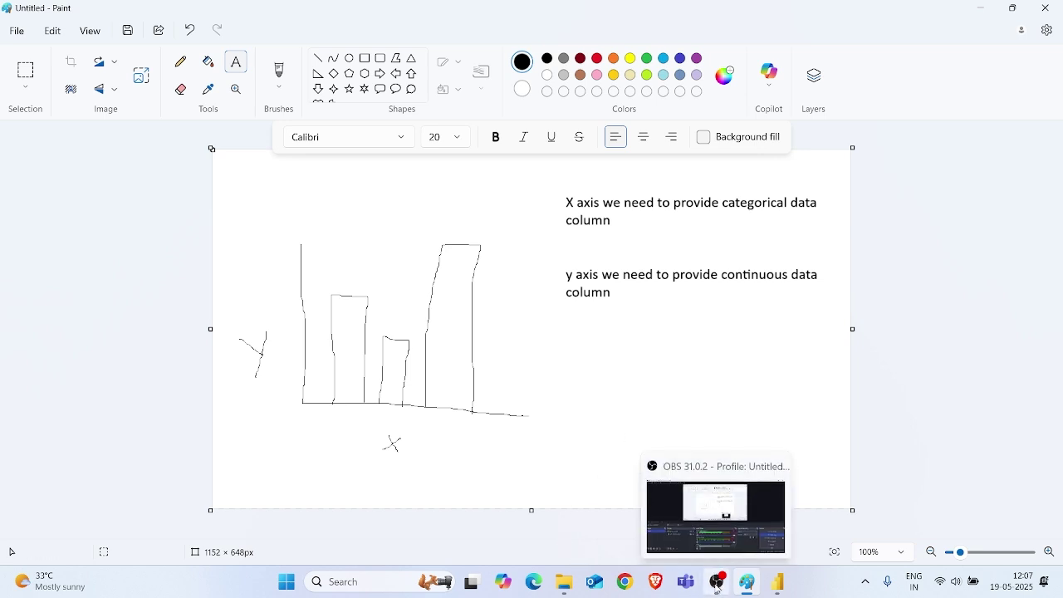
{"action": "left_click", "coordinate": [778, 584]}
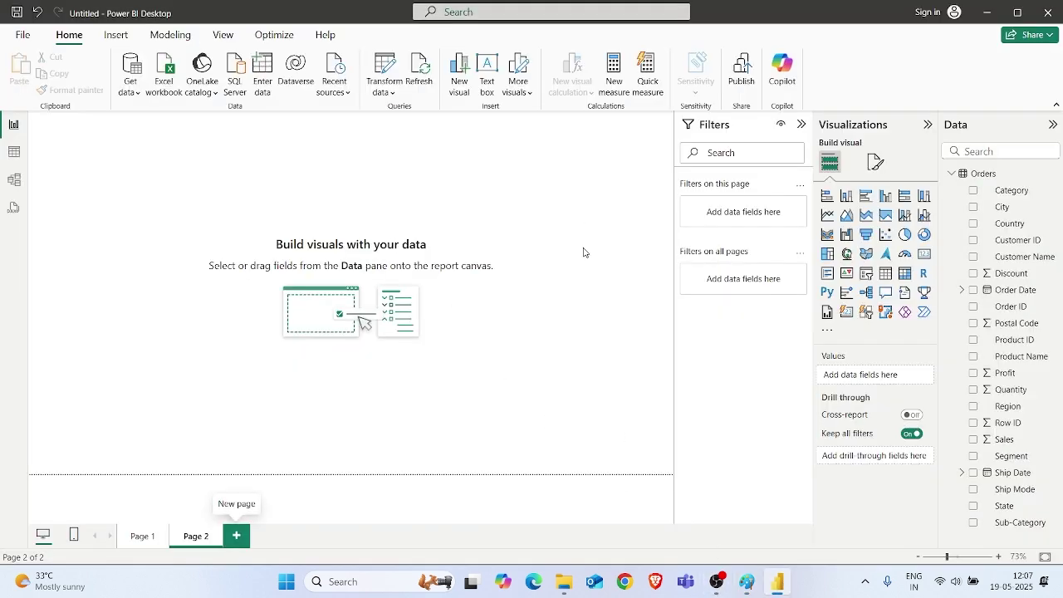
{"action": "left_click", "coordinate": [851, 200]}
{"action": "left_click_drag", "start_coordinate": [123, 189], "coordinate": [300, 282]}
{"action": "left_click_drag", "start_coordinate": [350, 343], "coordinate": [563, 429]}
- Assign Segment to the column chart's X-axis and Sales to its Y-axis, then make the chart taller and show it in focus mode
{"action": "left_click_drag", "start_coordinate": [1018, 462], "coordinate": [896, 380]}
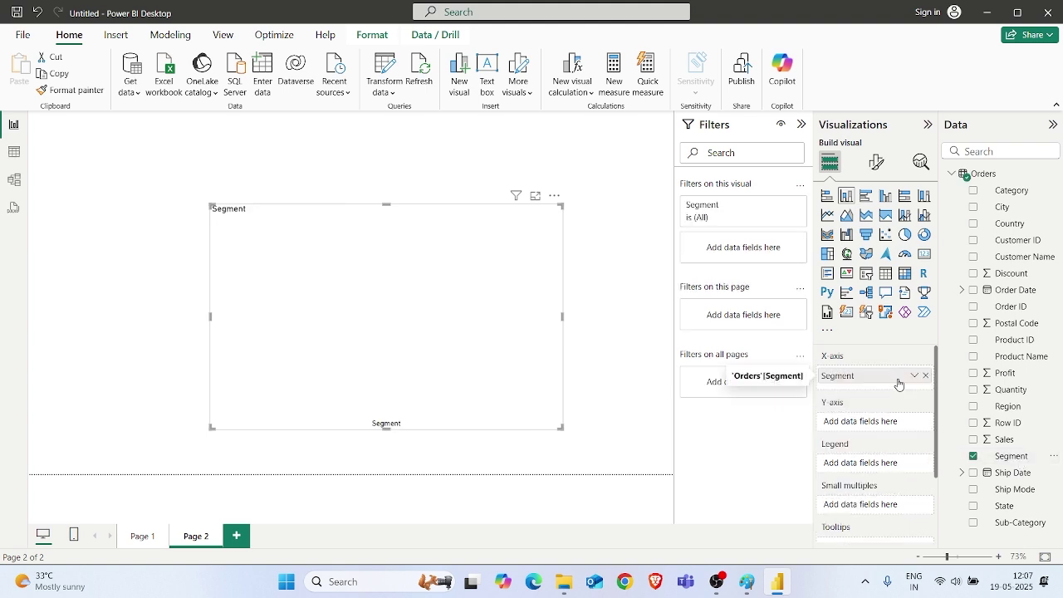
{"action": "left_click_drag", "start_coordinate": [875, 428], "coordinate": [872, 423]}
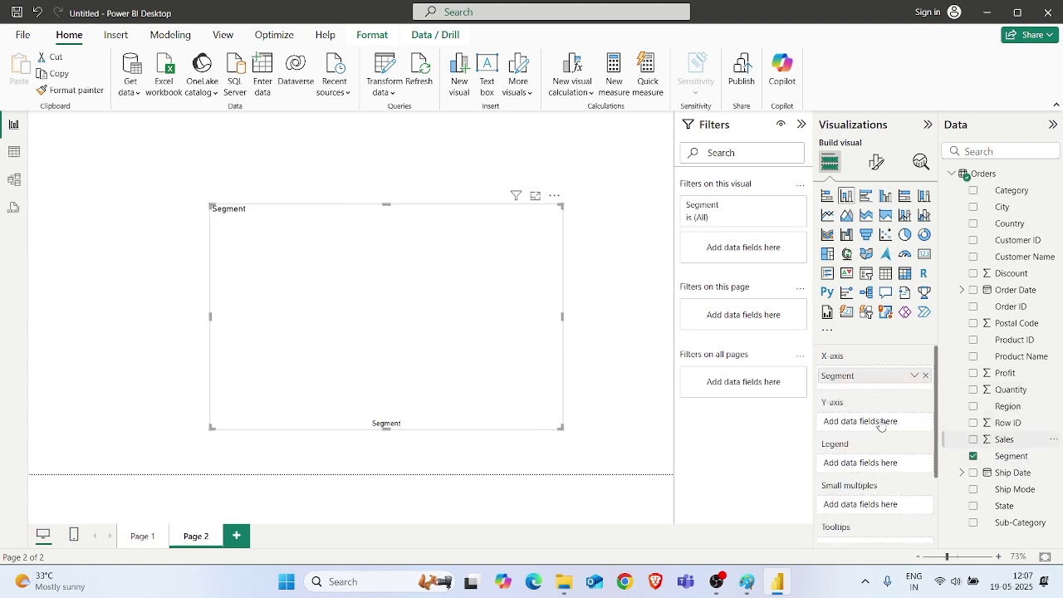
{"action": "left_click_drag", "start_coordinate": [386, 203], "coordinate": [385, 153]}
{"action": "left_click", "coordinate": [535, 148]}
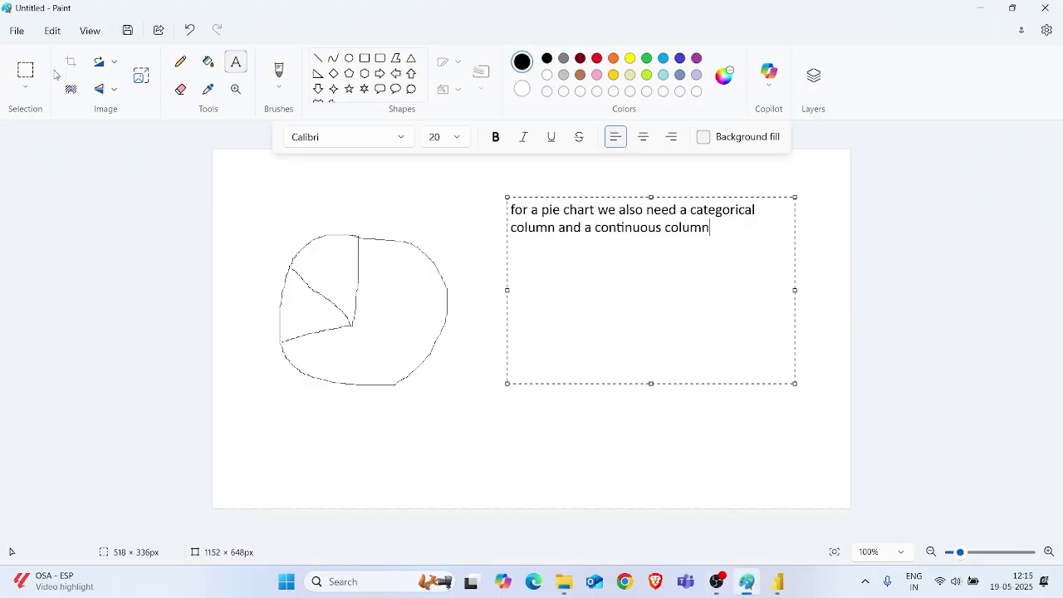
- Start a new blank canvas in Paint and sketch a circle divided into three slices with the Pencil
{"action": "left_click", "coordinate": [17, 31]}
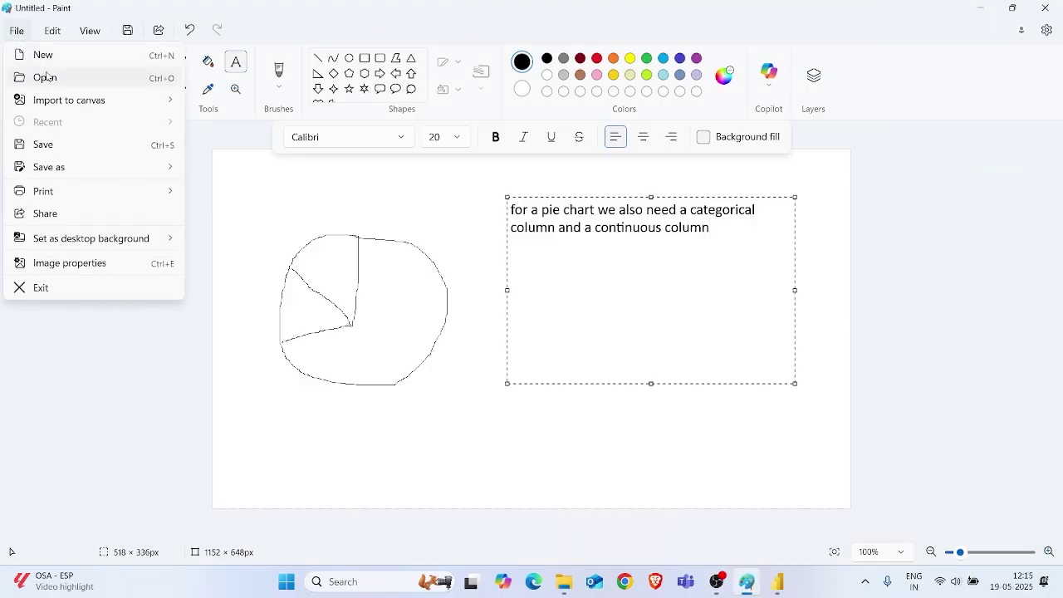
{"action": "left_click", "coordinate": [33, 53]}
{"action": "left_click", "coordinate": [549, 325]}
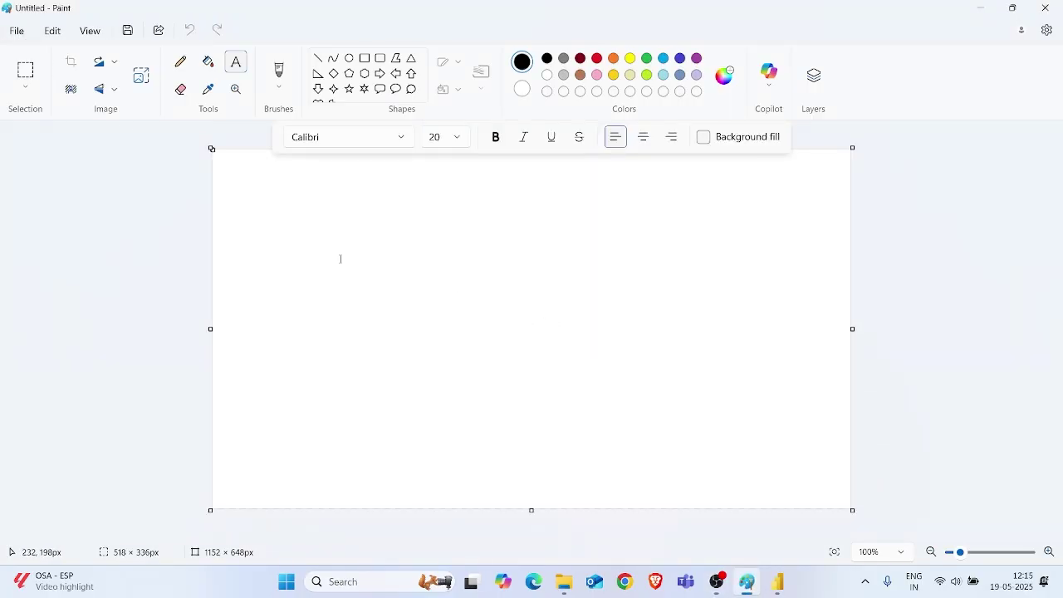
{"action": "left_click", "coordinate": [180, 72]}
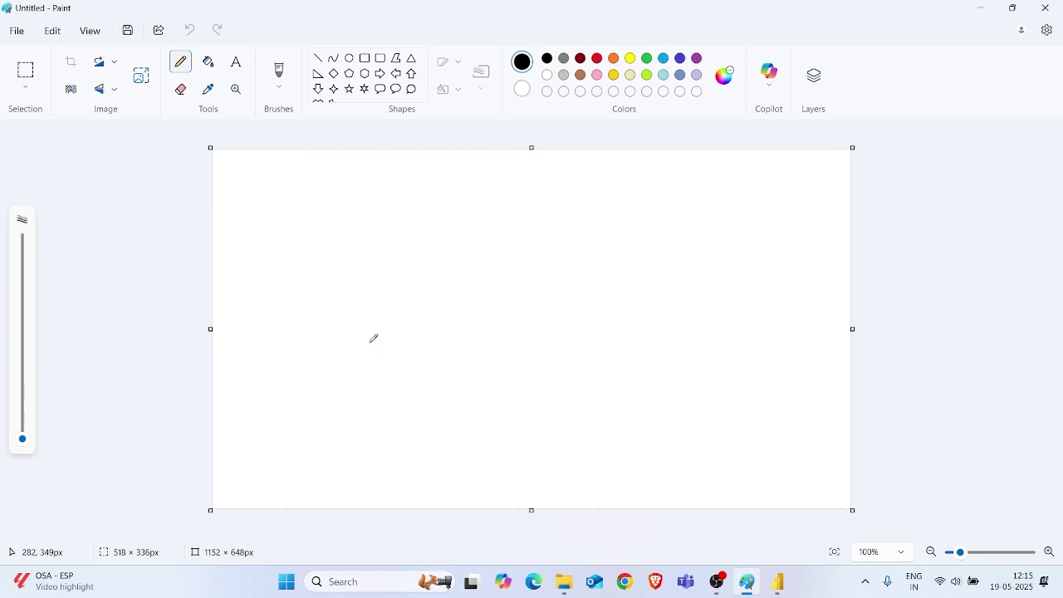
{"action": "mouse_move", "coordinate": [370, 233]}
{"action": "left_mouse_down"}
{"action": "mouse_move", "coordinate": [280, 264]}
{"action": "mouse_move", "coordinate": [304, 378]}
{"action": "mouse_move", "coordinate": [422, 369]}
{"action": "mouse_move", "coordinate": [411, 247]}
{"action": "mouse_move", "coordinate": [365, 234]}
{"action": "mouse_move", "coordinate": [354, 305]}
{"action": "mouse_move", "coordinate": [272, 280]}
{"action": "left_mouse_up"}
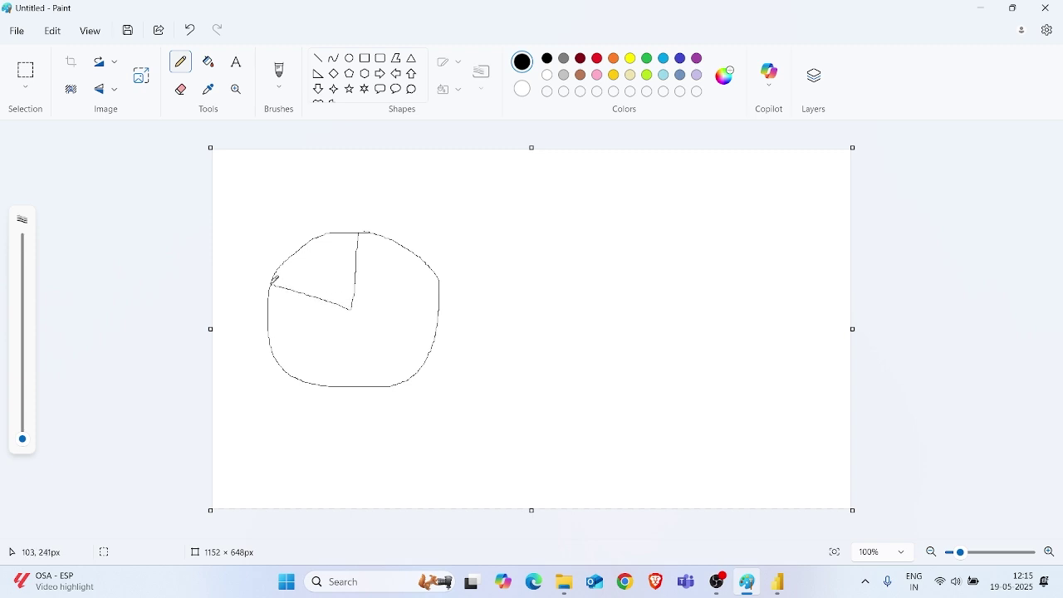
{"action": "left_click_drag", "start_coordinate": [352, 305], "coordinate": [269, 319]}
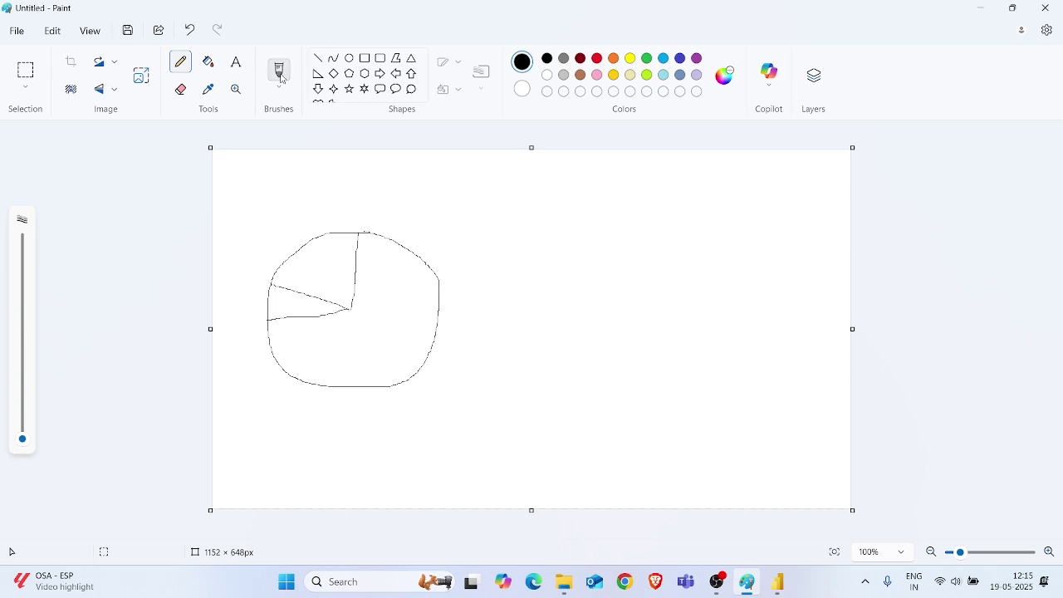
- Add the text note "we need to have a categorical column and a continuous column" beside the pie sketch
{"action": "left_click", "coordinate": [236, 62]}
{"action": "left_click_drag", "start_coordinate": [510, 206], "coordinate": [804, 343]}
{"action": "type", "text": "we nee"}
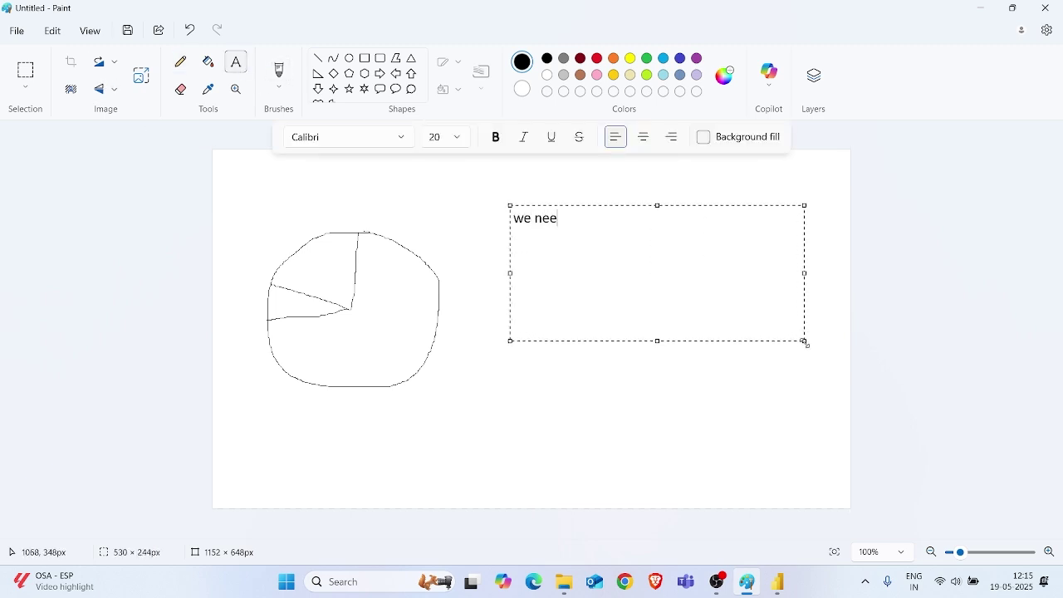
{"action": "type", "text": "d to have a categorical "}
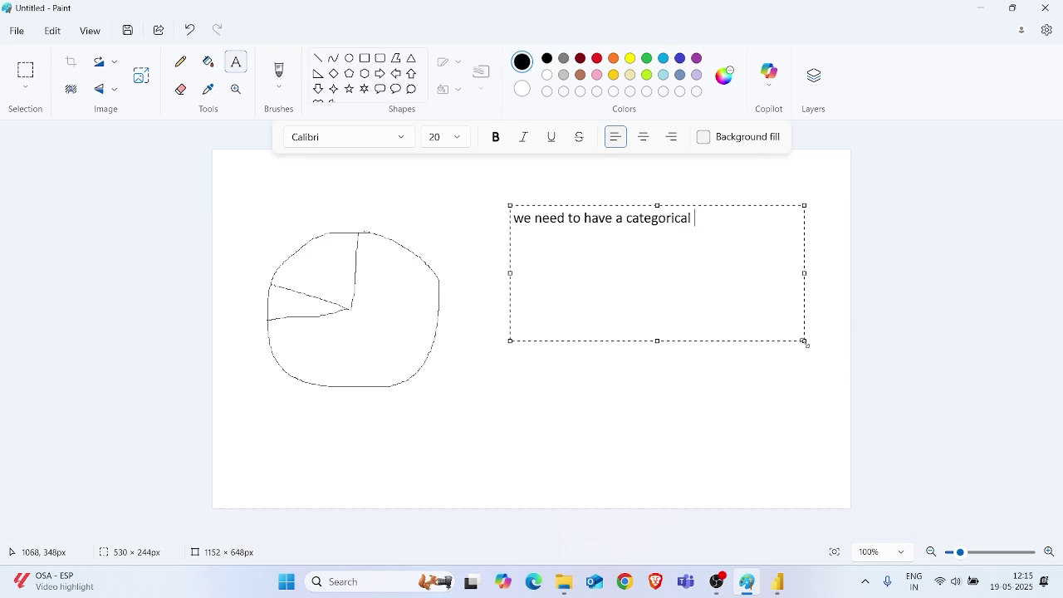
{"action": "type", "text": "column and a continuous column"}
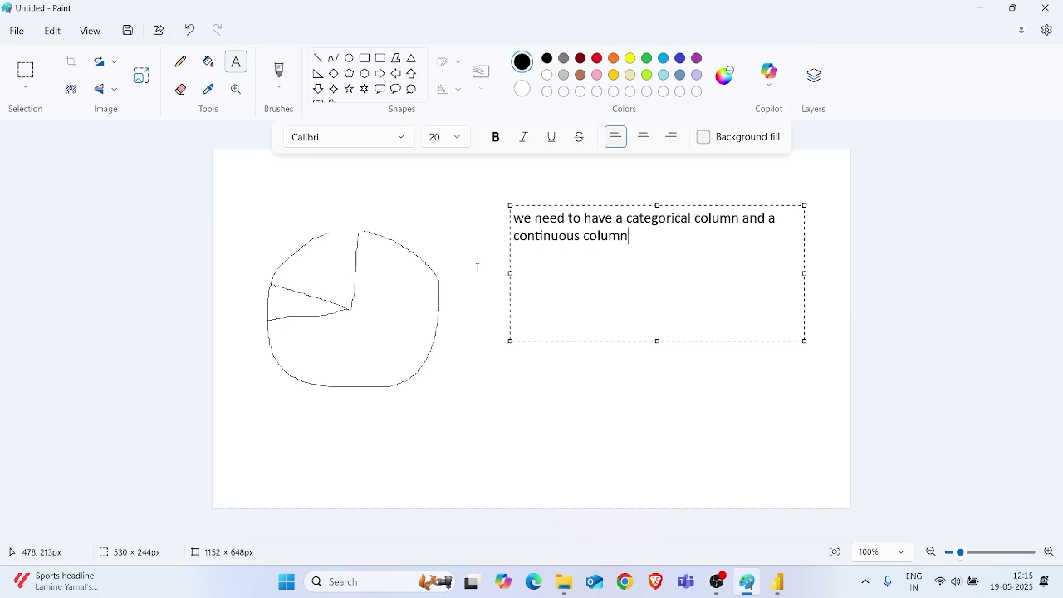
- Switch to Power BI Desktop, add a new report page, and place an enlarged empty pie chart near the middle of its canvas
{"action": "left_click", "coordinate": [781, 591]}
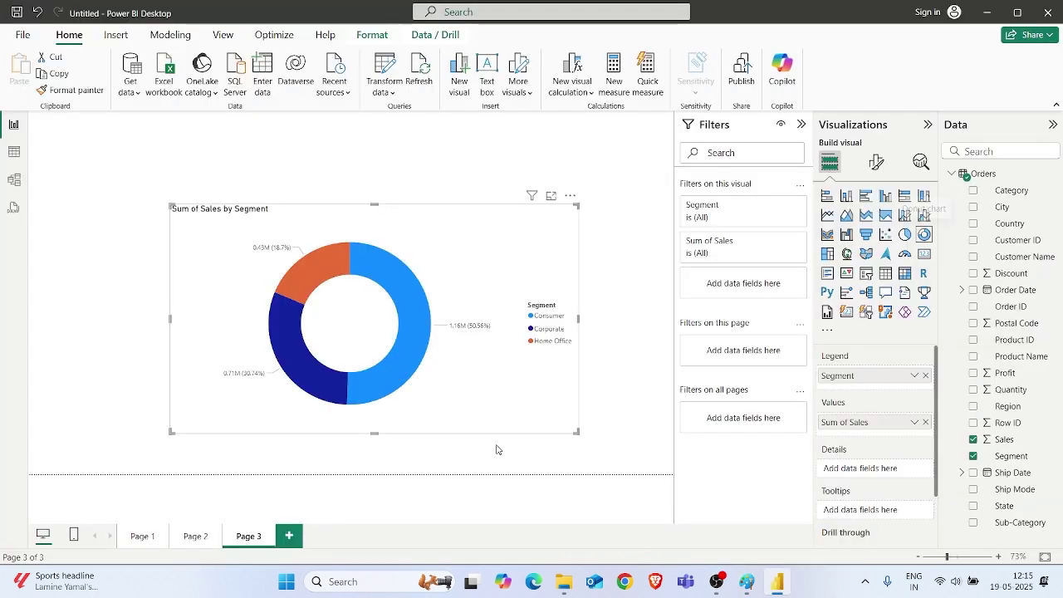
{"action": "left_click", "coordinate": [287, 536]}
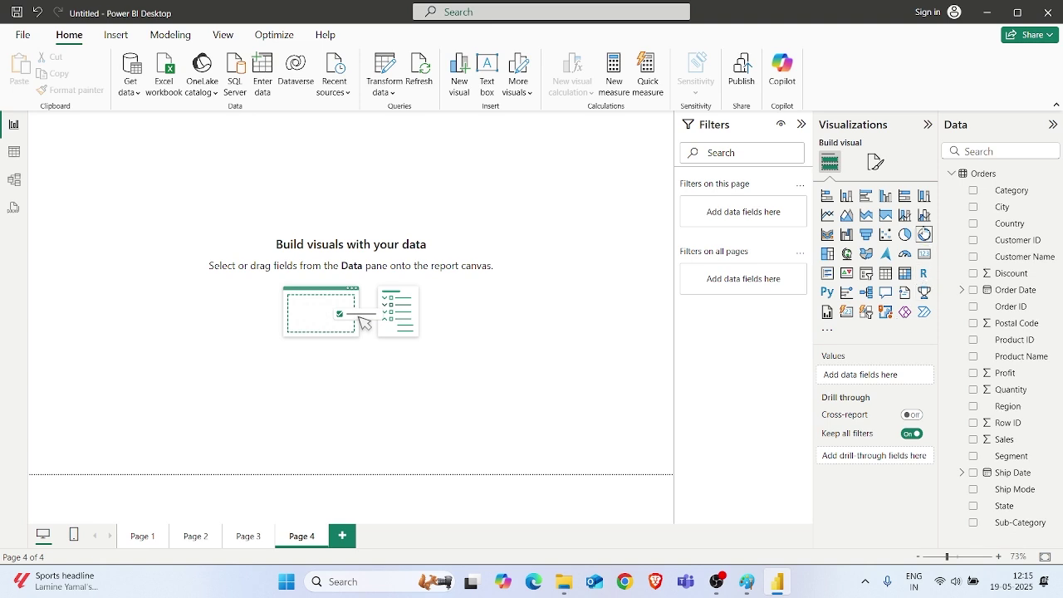
{"action": "left_click", "coordinate": [904, 234]}
{"action": "left_click_drag", "start_coordinate": [102, 193], "coordinate": [266, 250]}
{"action": "left_click_drag", "start_coordinate": [337, 307], "coordinate": [549, 439]}
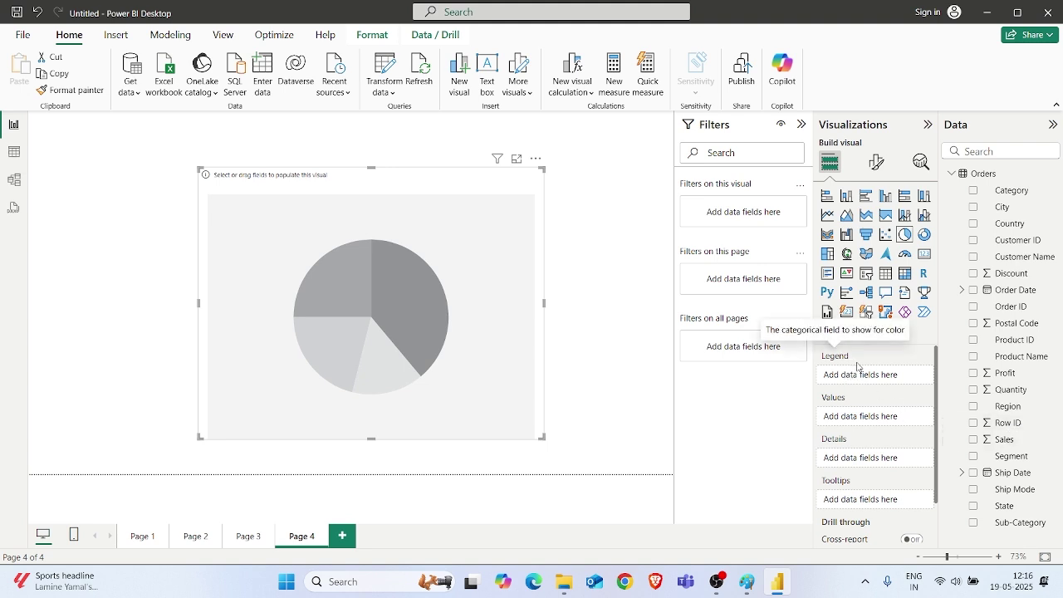
- Assign Segment to the pie chart's legend and Profit to its values, and convert the visual to a donut chart
{"action": "left_click_drag", "start_coordinate": [1019, 468], "coordinate": [885, 375]}
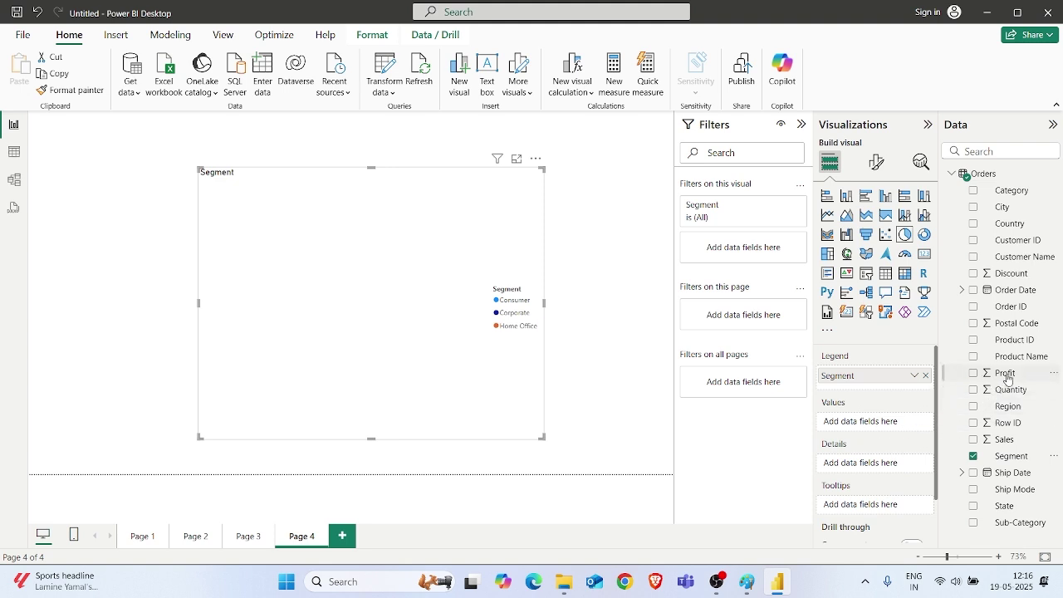
{"action": "left_click_drag", "start_coordinate": [1008, 378], "coordinate": [886, 429]}
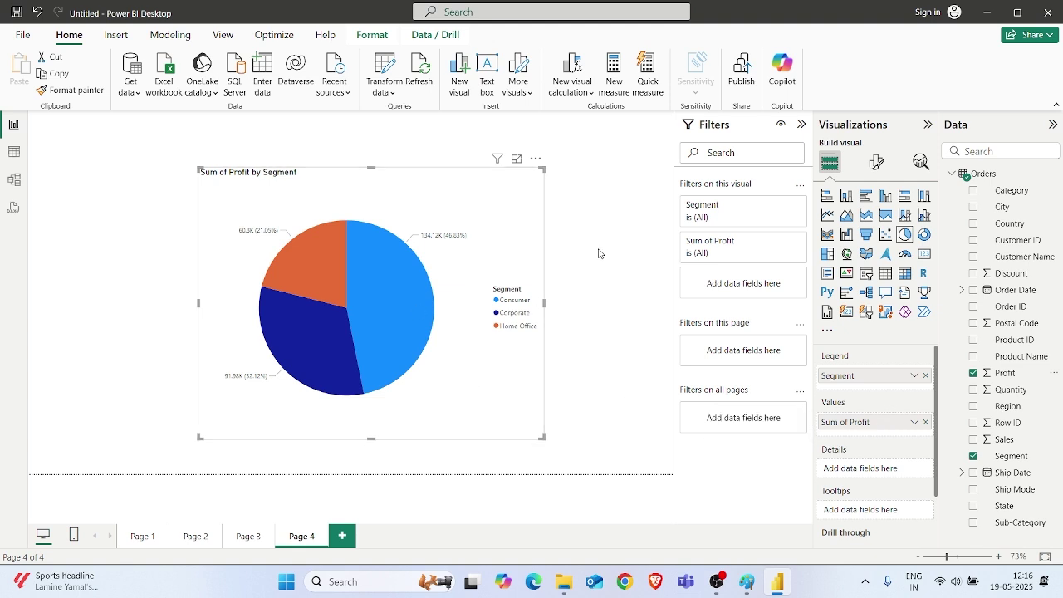
{"action": "left_click", "coordinate": [924, 234]}
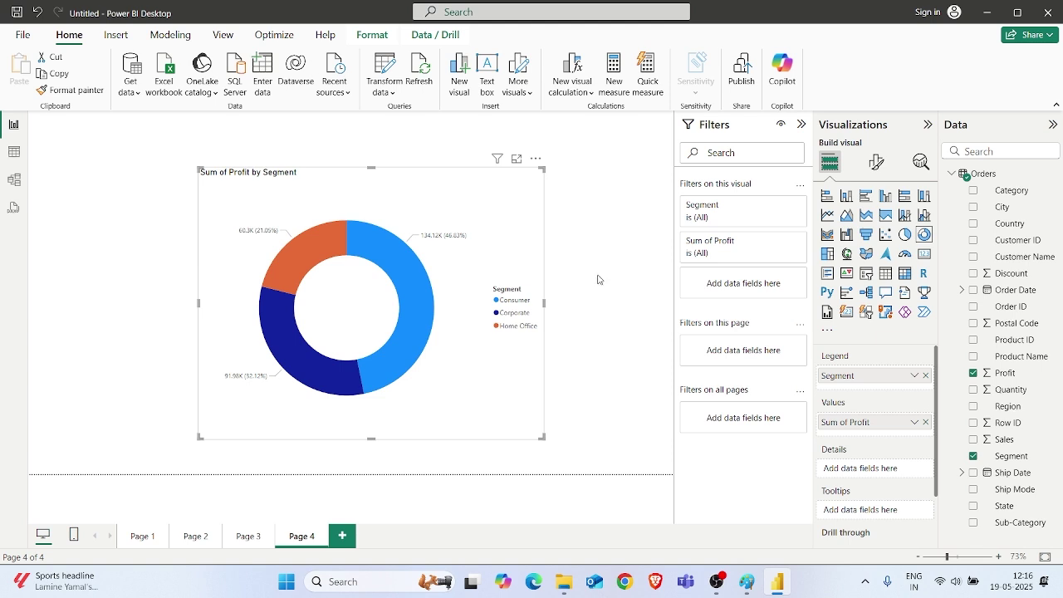